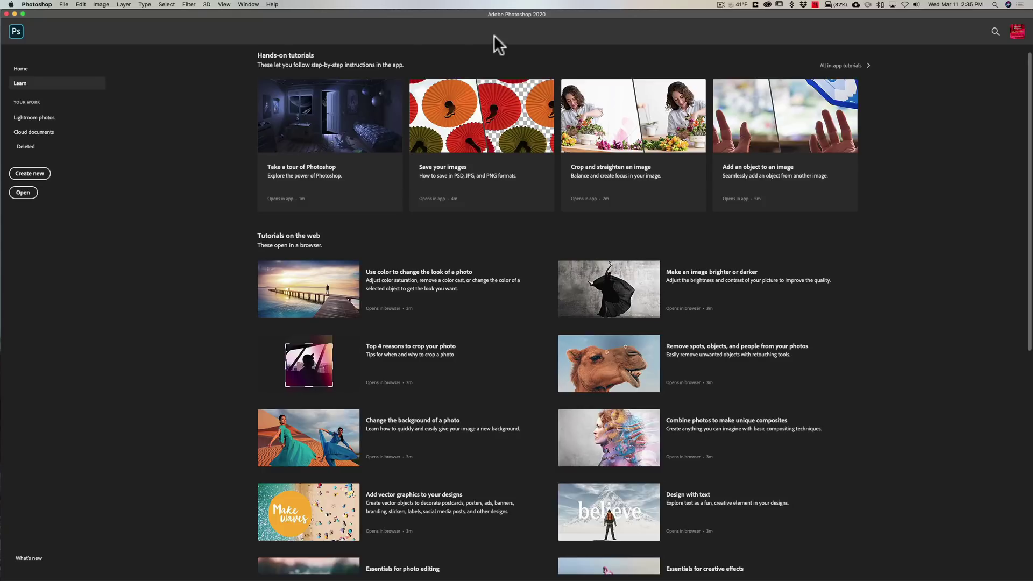
# Step: Open the raw photo _DSC0932.nef from the Desktop folder in Camera Raw
pyautogui.click(24, 195)
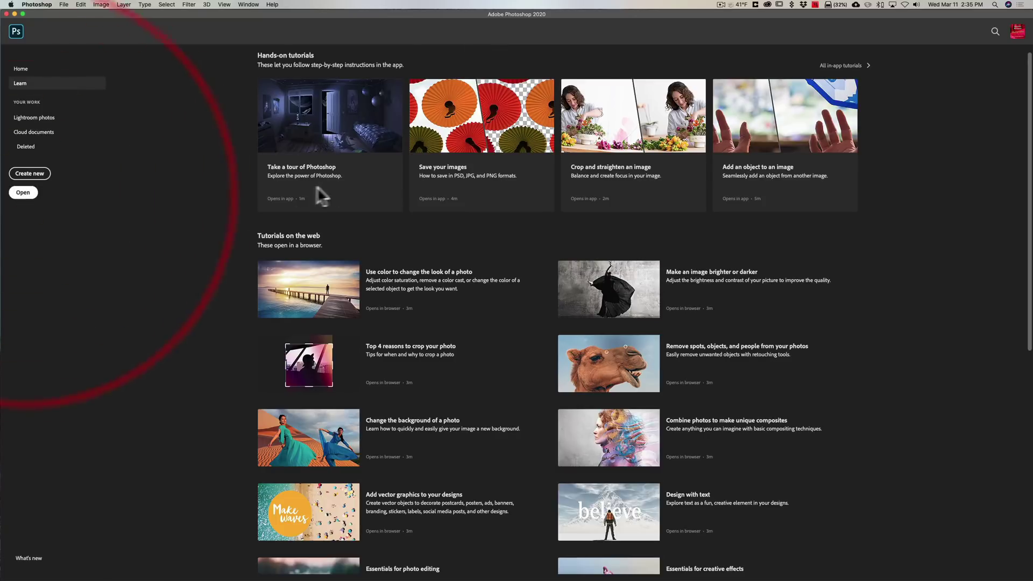
pyautogui.scroll(-2, 399, 204)
pyautogui.click(383, 206)
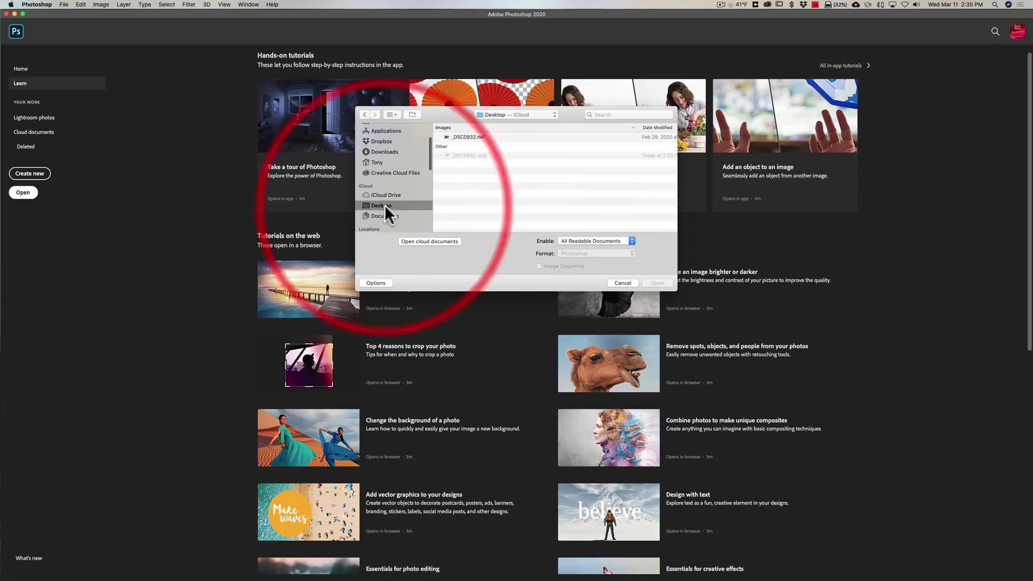
pyautogui.click(467, 136)
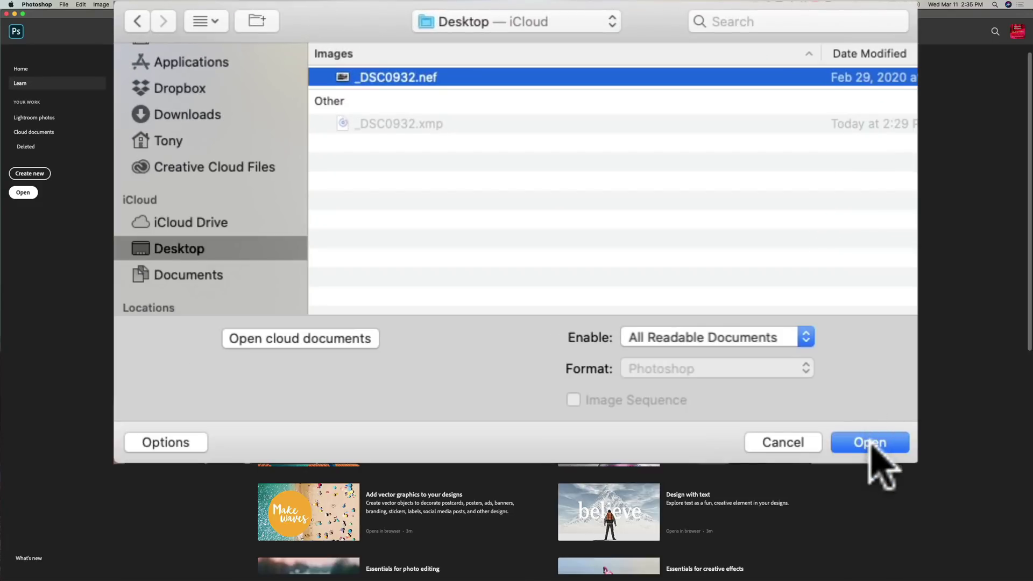
pyautogui.click(872, 444)
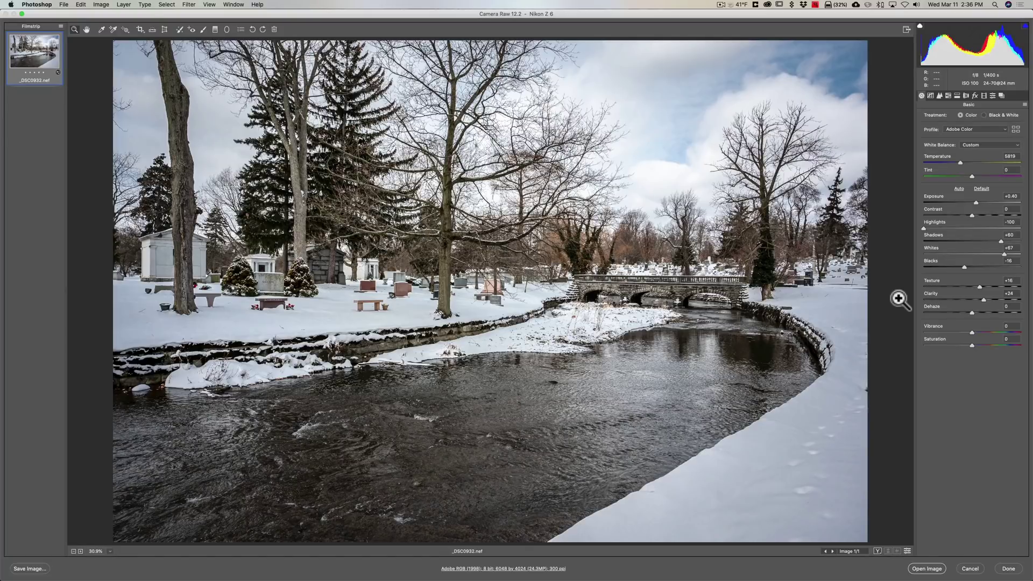
# Step: Switch the raw photo's treatment to Black & White, save the raw settings without opening the image, and minimise the Photoshop window
pyautogui.click(985, 115)
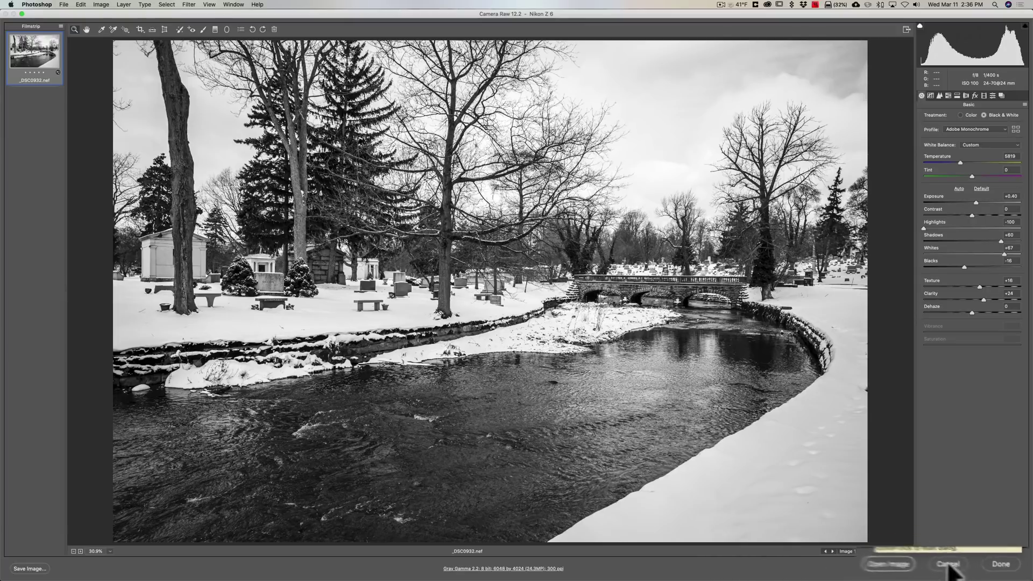
pyautogui.click(1008, 570)
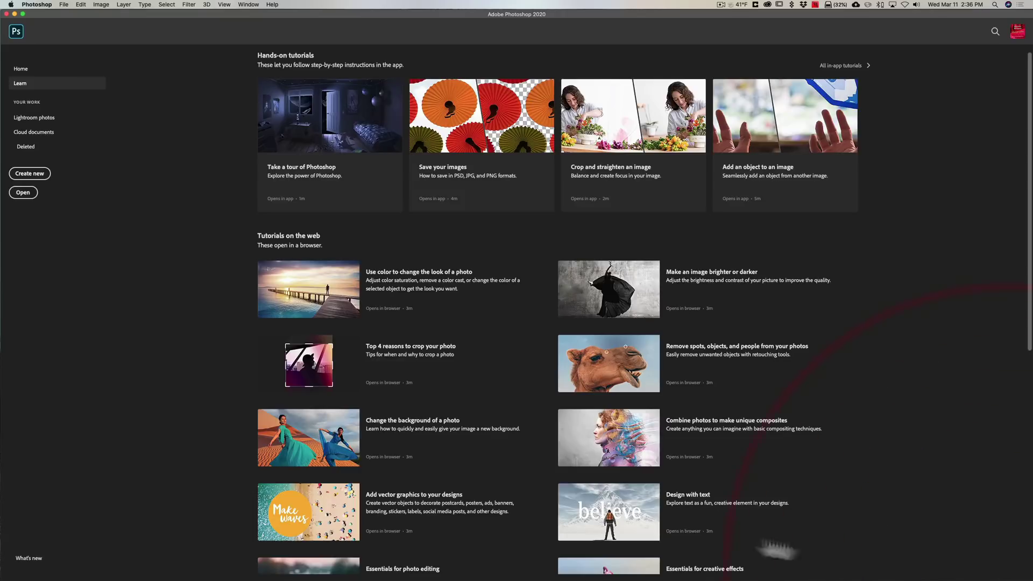
pyautogui.click(14, 14)
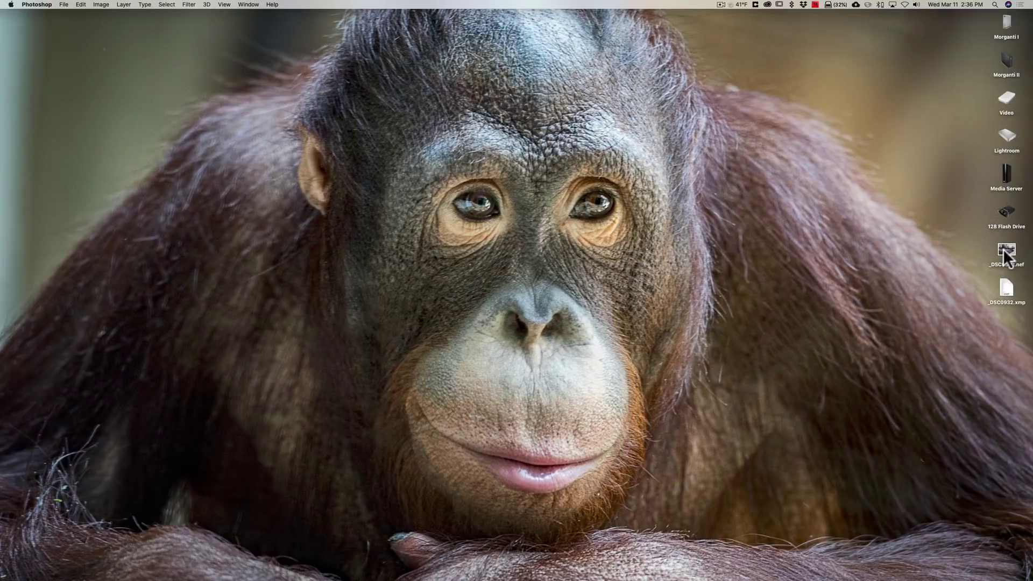
# Step: On the desktop, select the _DSC0932.xmp sidecar, and preview _DSC0932.nef with Quick Look and close the preview
pyautogui.click(1006, 293)
pyautogui.click(1007, 294)
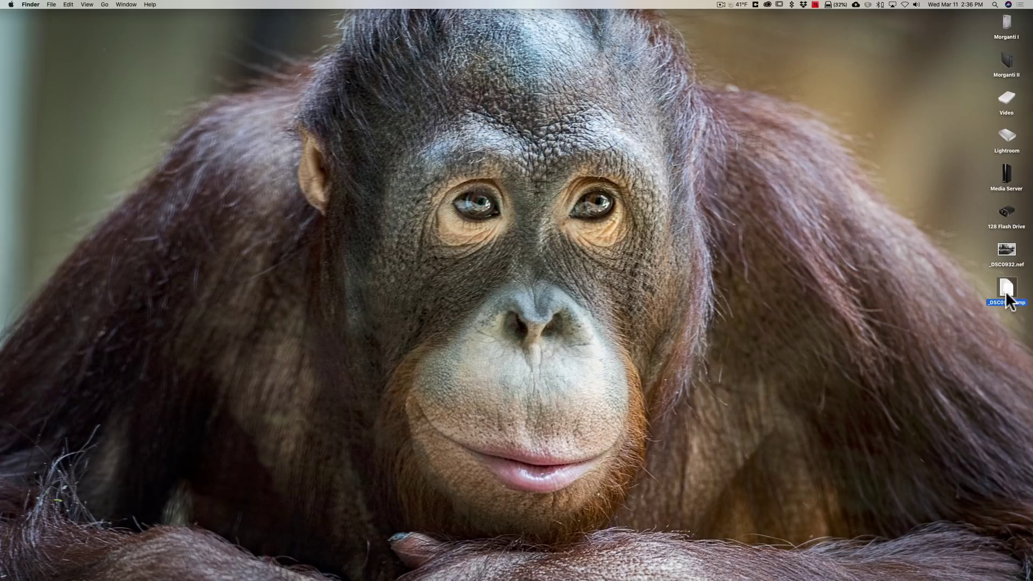
pyautogui.click(993, 254)
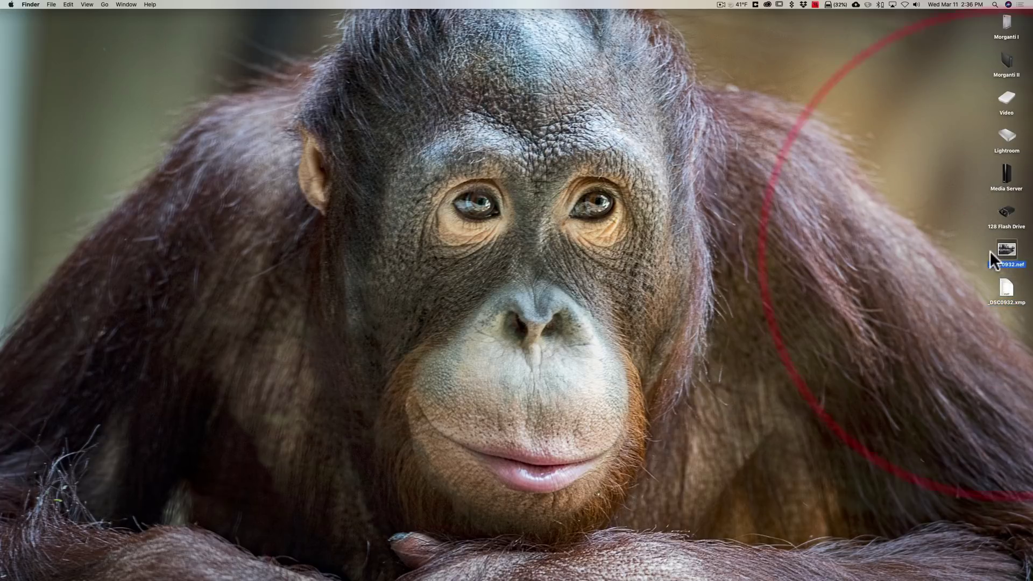
pyautogui.press('space')
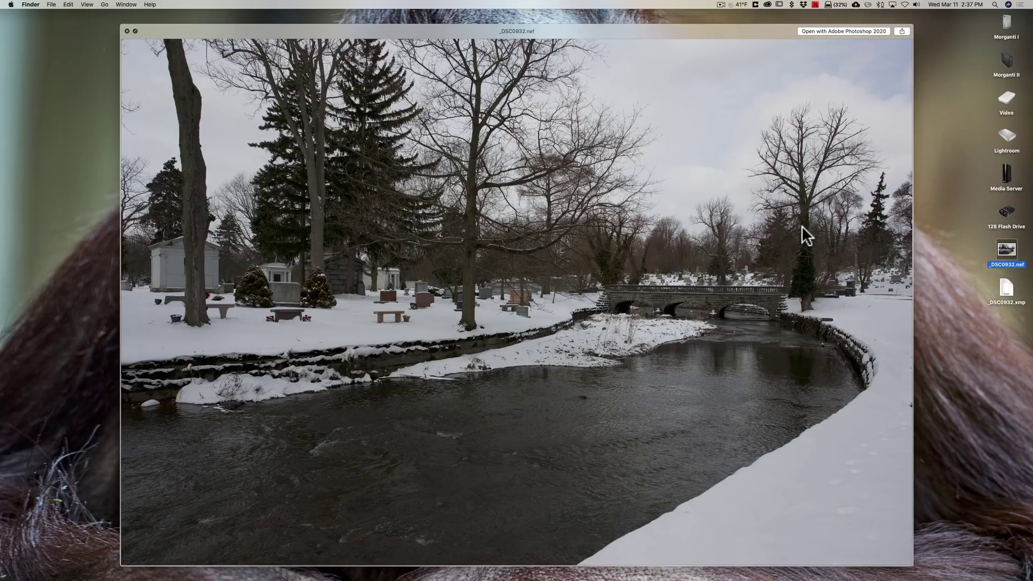
pyautogui.click(127, 32)
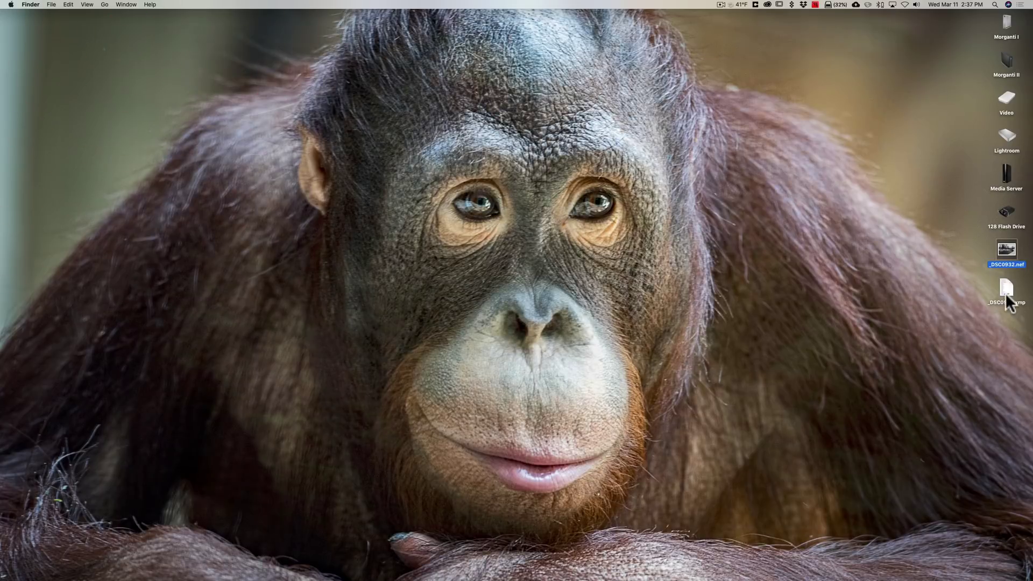
# Step: Reopen _DSC0932.nef in Camera Raw, set its treatment back to Color, and open the image in Photoshop
pyautogui.click(1003, 290)
pyautogui.doubleClick(1005, 252)
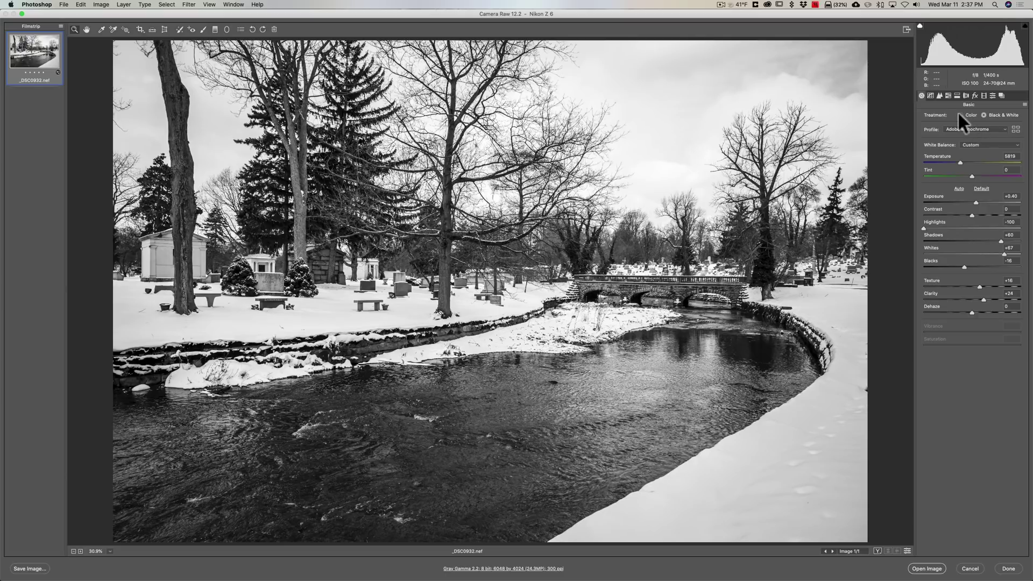
pyautogui.click(959, 114)
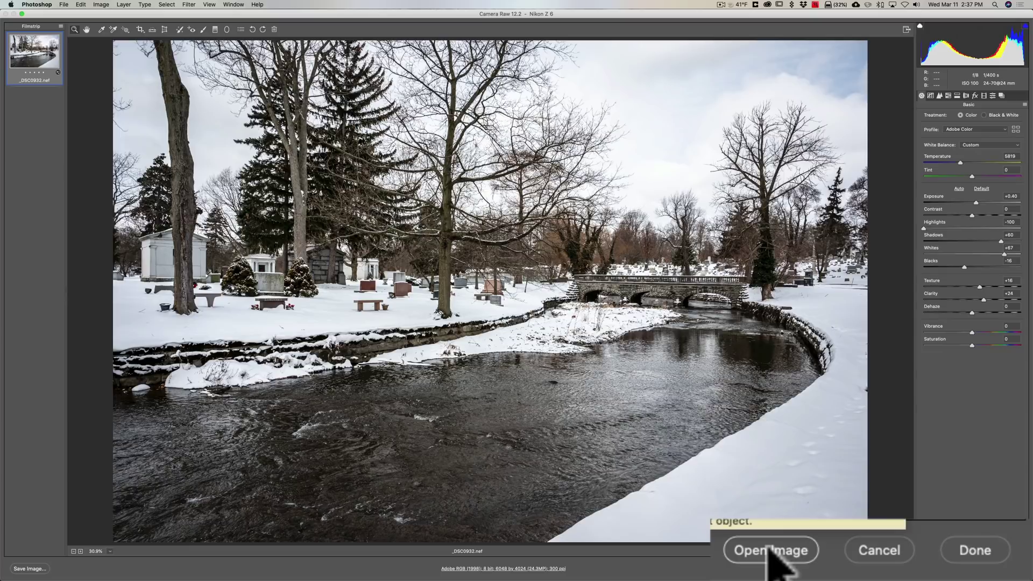
pyautogui.click(927, 569)
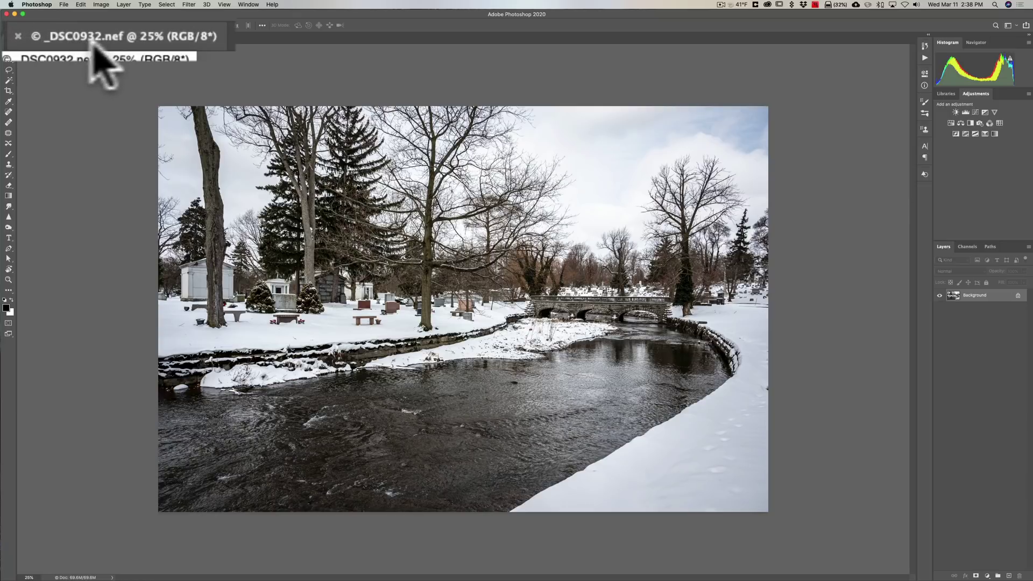
# Step: Examine the photo's File Info metadata, covering the Raw Data, Camera Data, Origin and Basic sections, and close it without changes
pyautogui.click(63, 5)
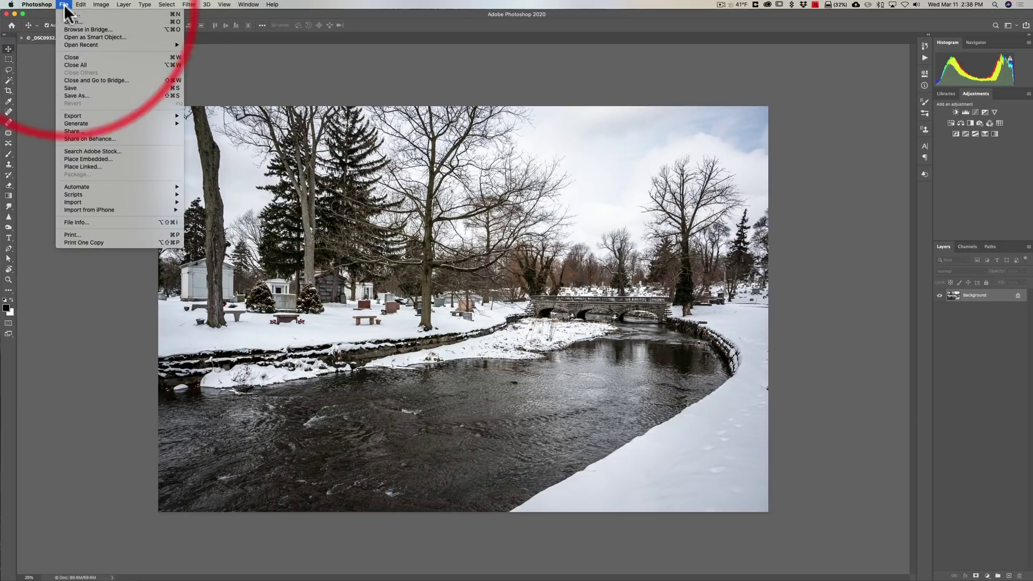
pyautogui.click(76, 222)
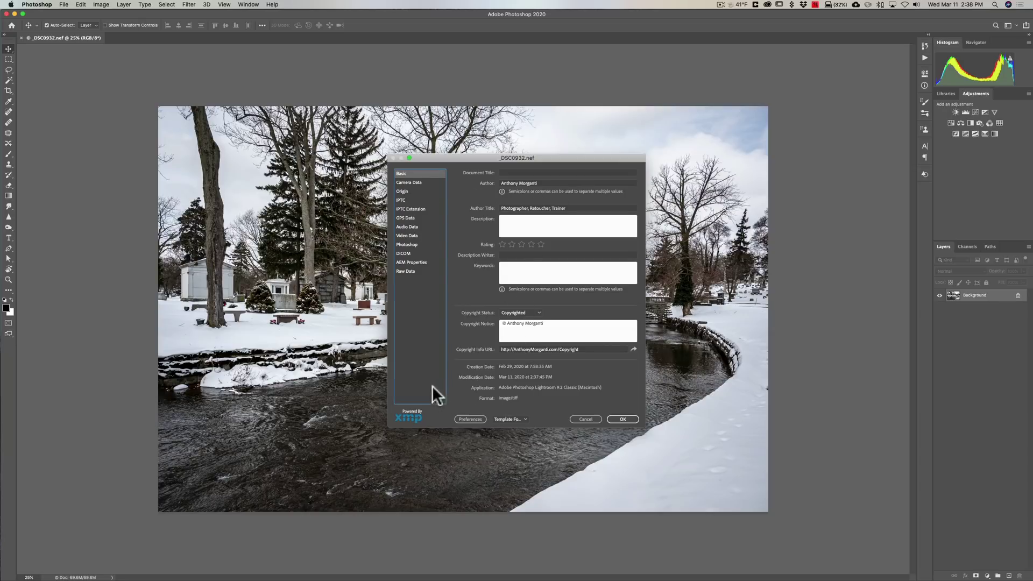
pyautogui.click(408, 270)
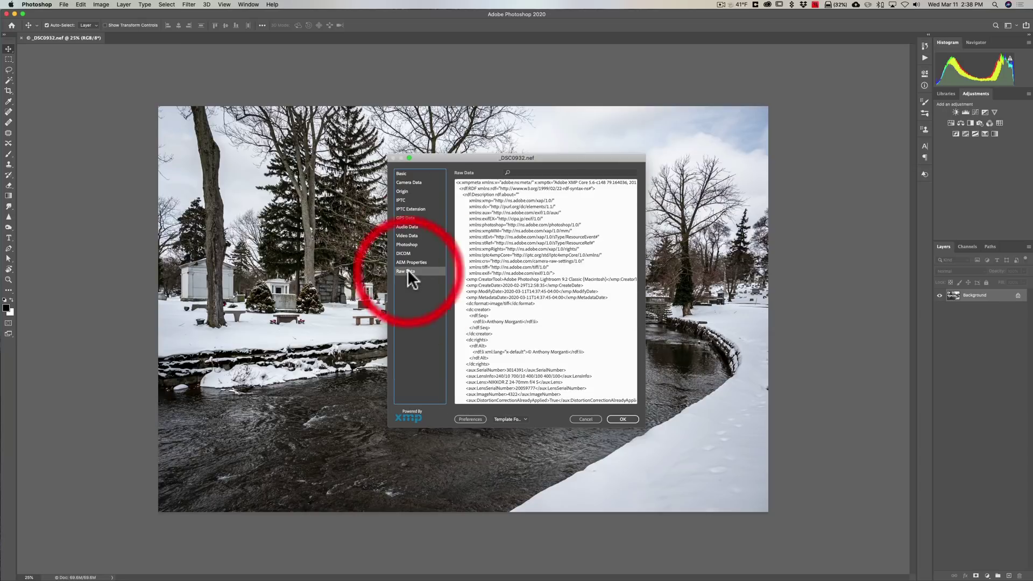
pyautogui.click(407, 183)
pyautogui.click(403, 190)
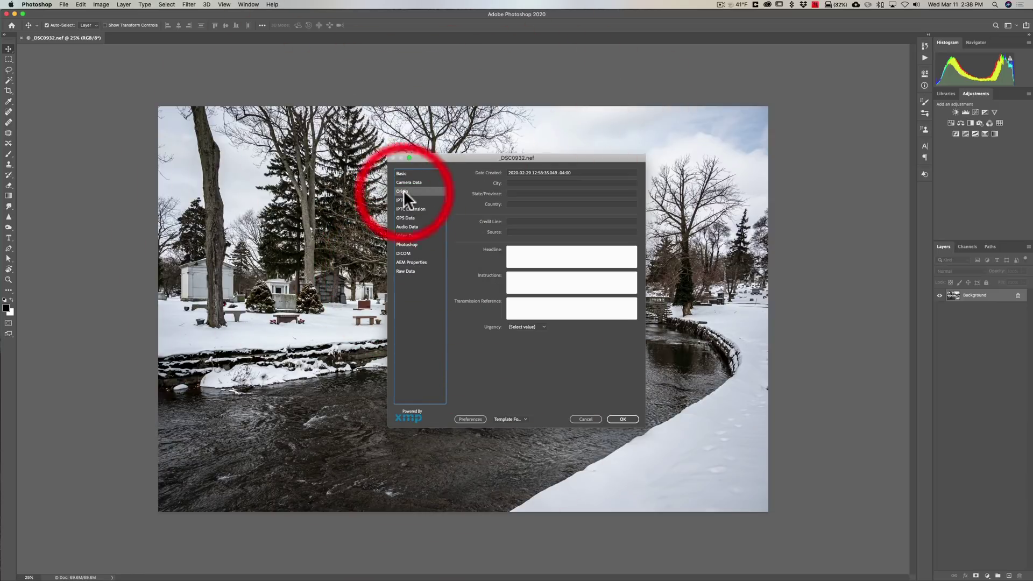
pyautogui.click(401, 172)
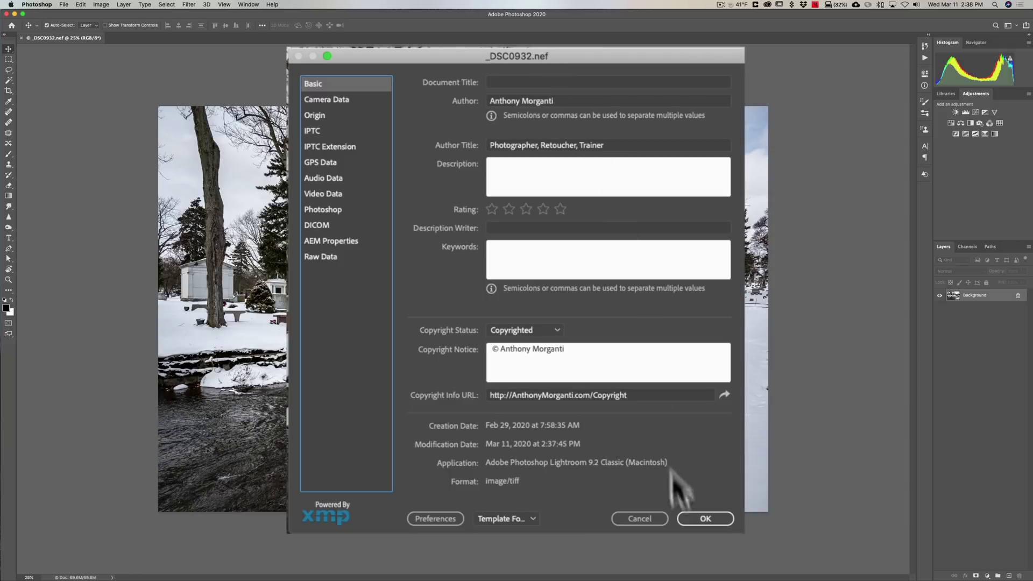
pyautogui.click(641, 523)
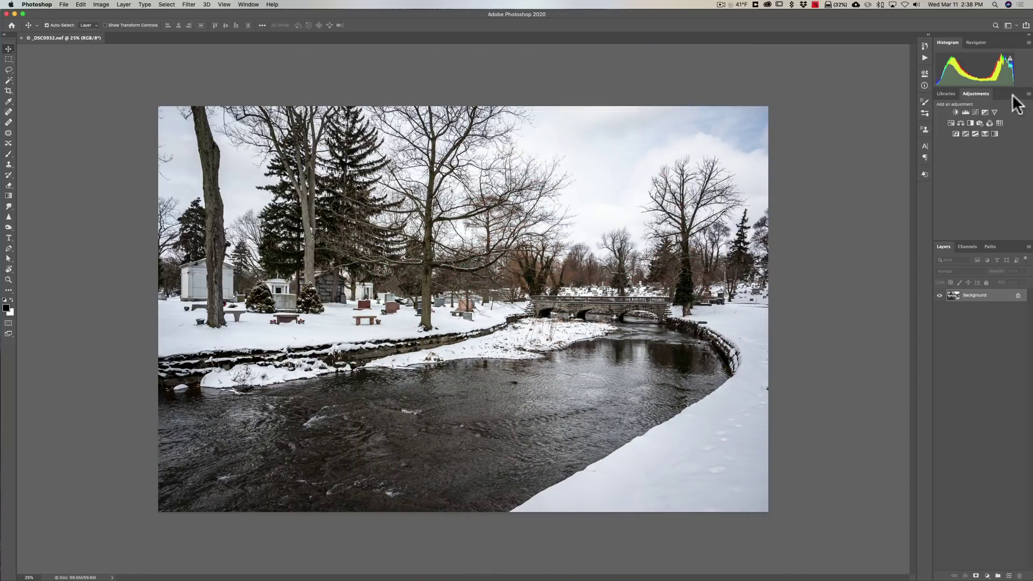
# Step: Add a Black & White adjustment layer above the photo, and quit while saving the document as _DSC0932.psd on the Desktop
pyautogui.click(969, 122)
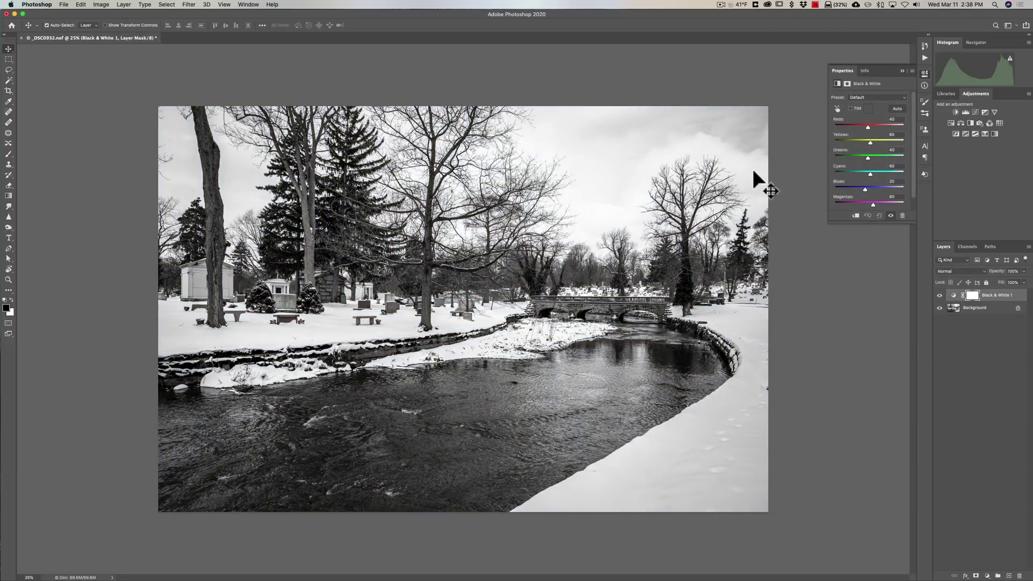
pyautogui.click(900, 70)
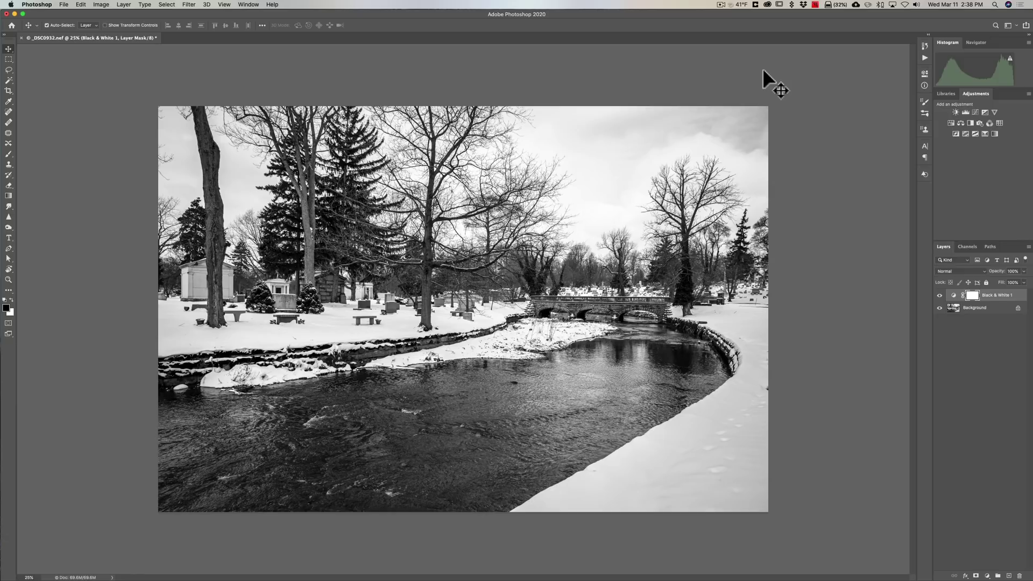
pyautogui.press('super')
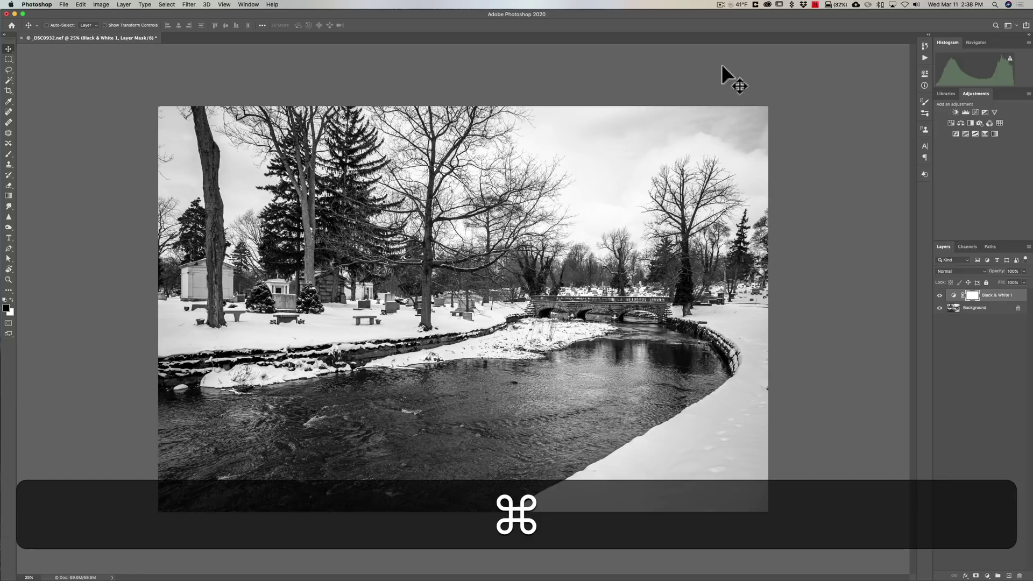
pyautogui.press('super+q')
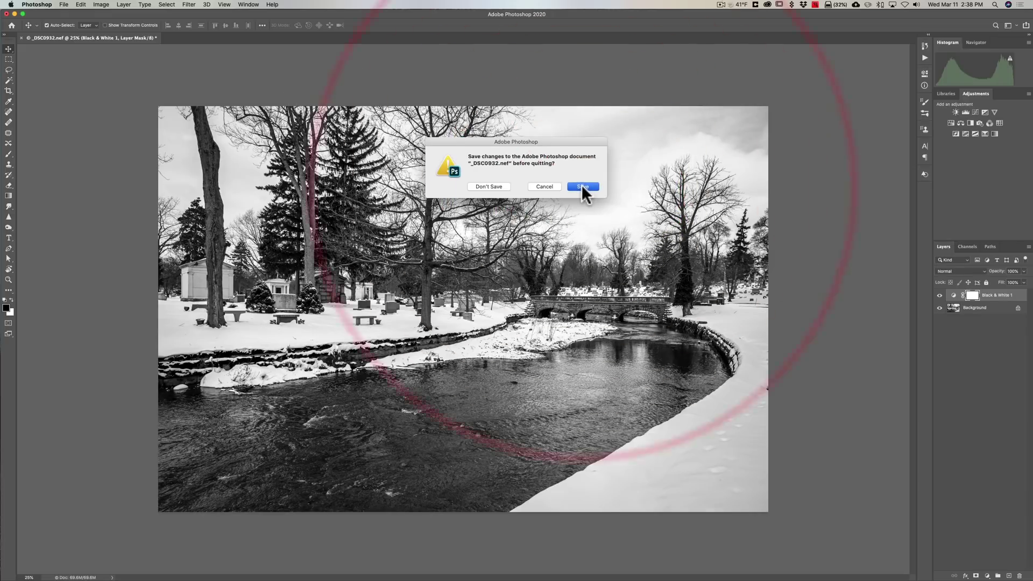
pyautogui.click(582, 186)
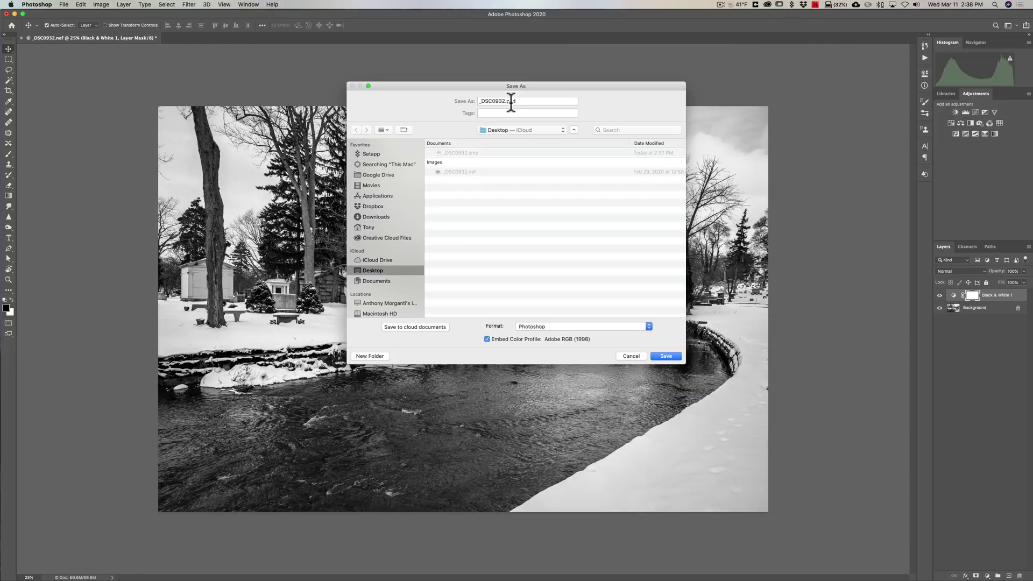
pyautogui.click(667, 355)
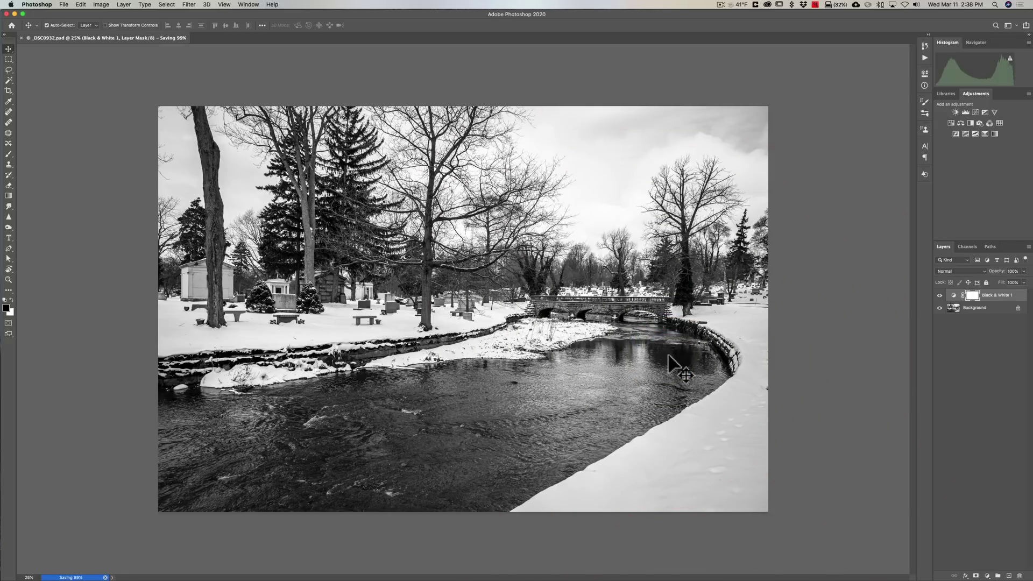
# Step: Show the desktop and move _DSC0932.nef and _DSC0932.xmp together away from the drive icons, with _DSC0932.psd placed separately below them
pyautogui.press('F11')
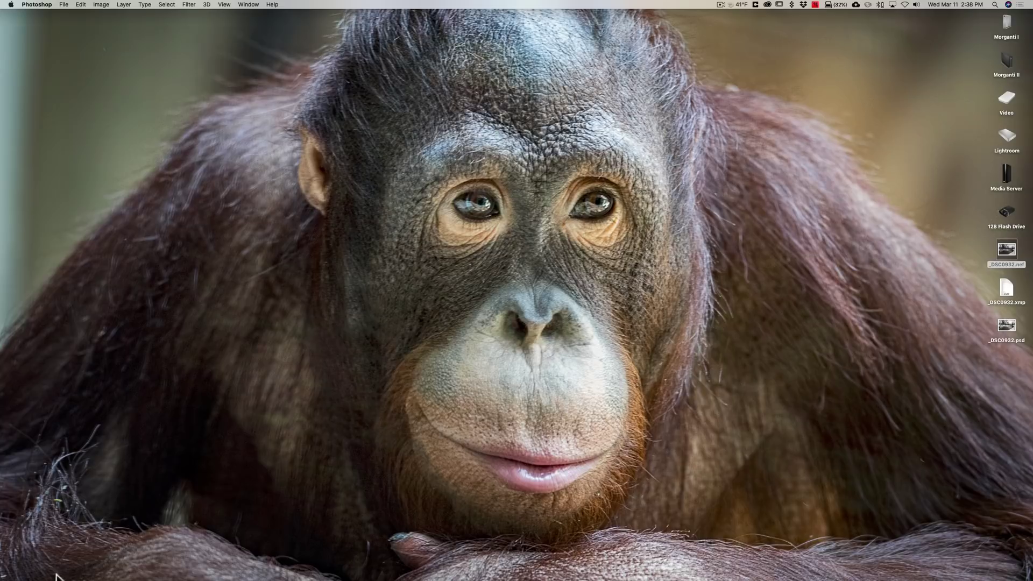
pyautogui.moveTo(1007, 251); pyautogui.dragTo(908, 177)
pyautogui.moveTo(1006, 289); pyautogui.dragTo(917, 212)
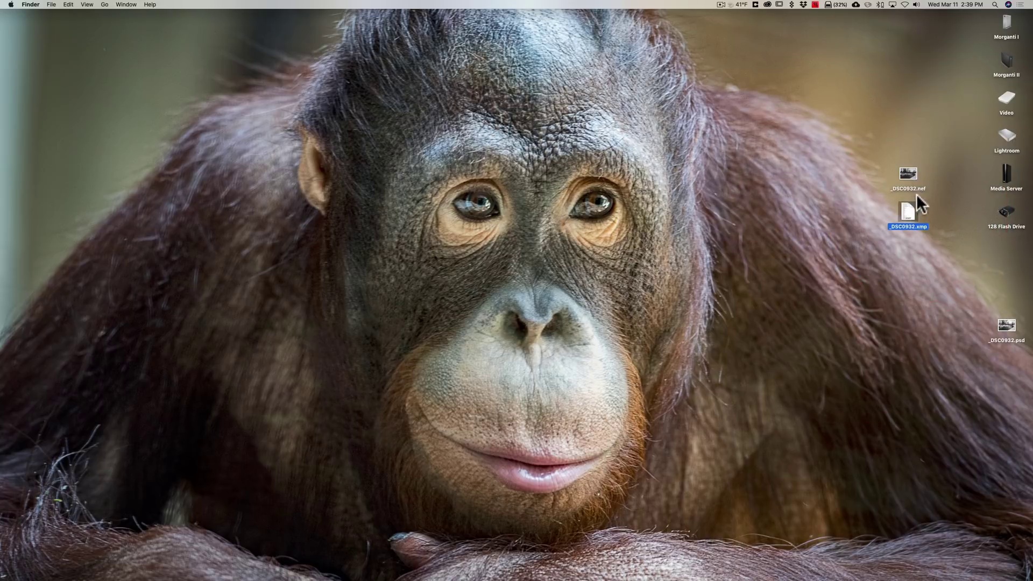
pyautogui.moveTo(1010, 332); pyautogui.dragTo(912, 294)
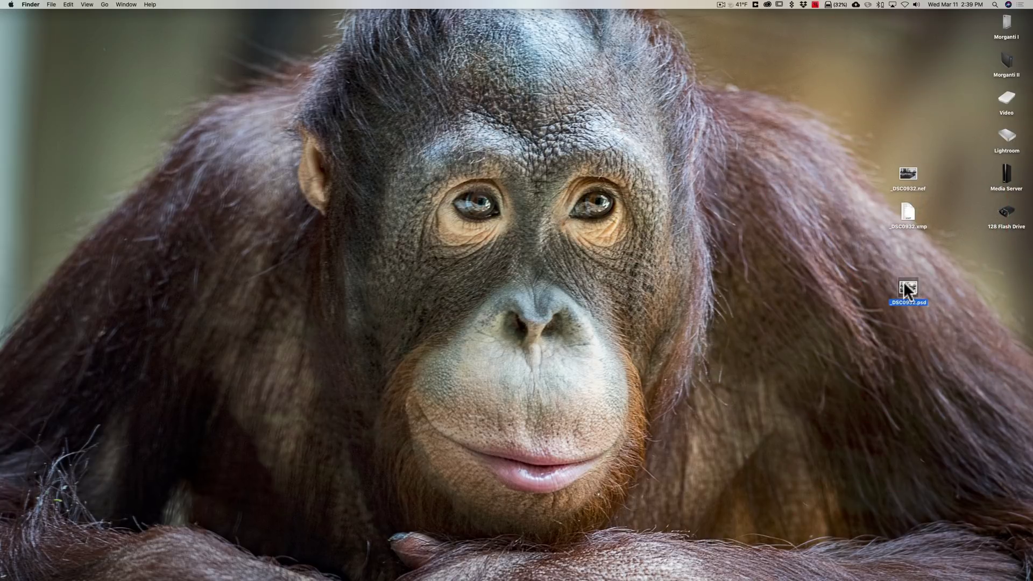
# Step: Open _DSC0932.nef in Camera Raw to check its stored raw edits, cancel without changes, and minimise the Photoshop window
pyautogui.doubleClick(908, 175)
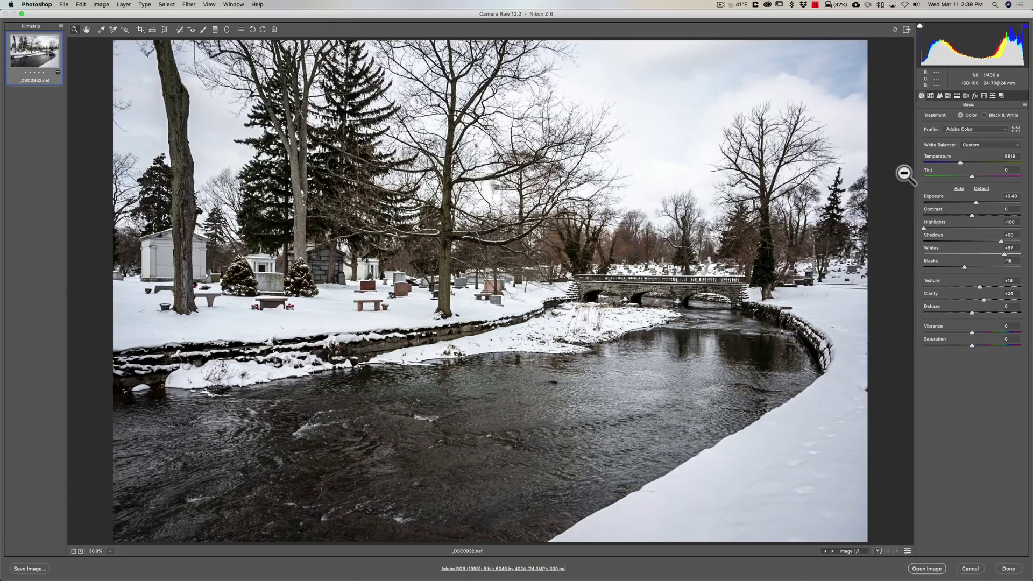
pyautogui.click(969, 570)
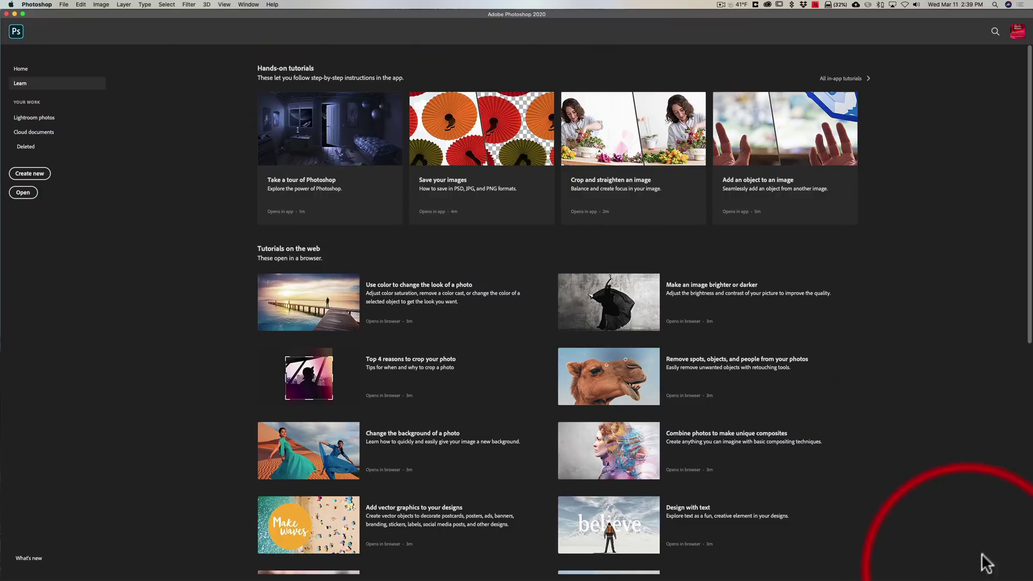
pyautogui.click(7, 13)
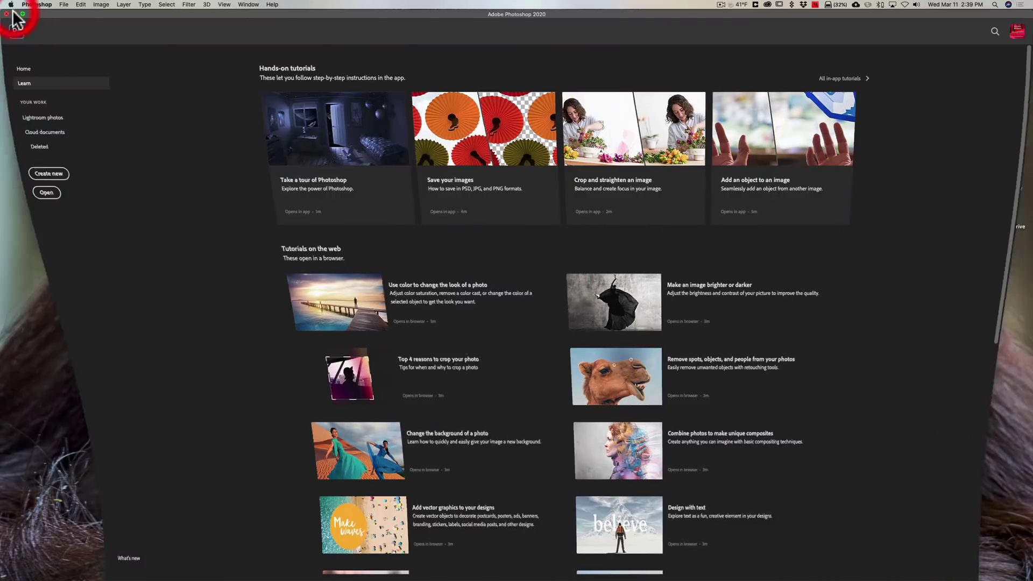
# Step: Open _DSC0932.psd to check its saved layers, close the document, and minimise the Photoshop window
pyautogui.click(911, 288)
pyautogui.doubleClick(910, 289)
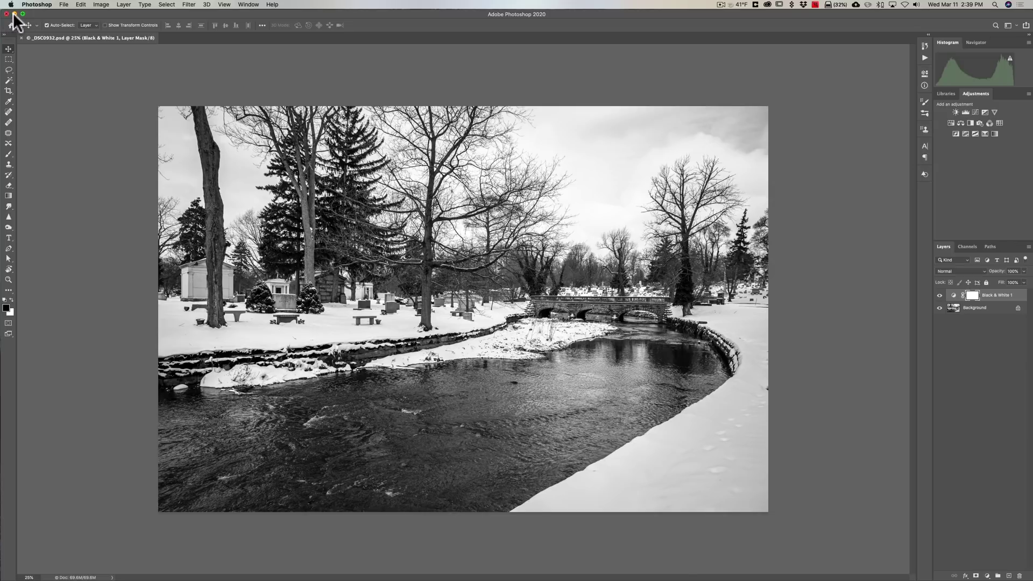
pyautogui.press('super+w')
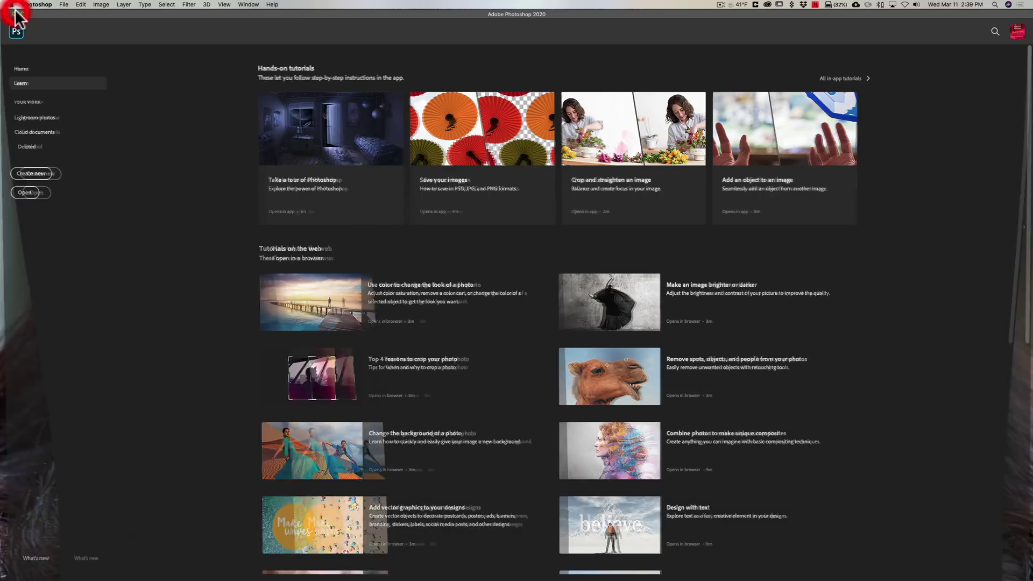
pyautogui.click(12, 13)
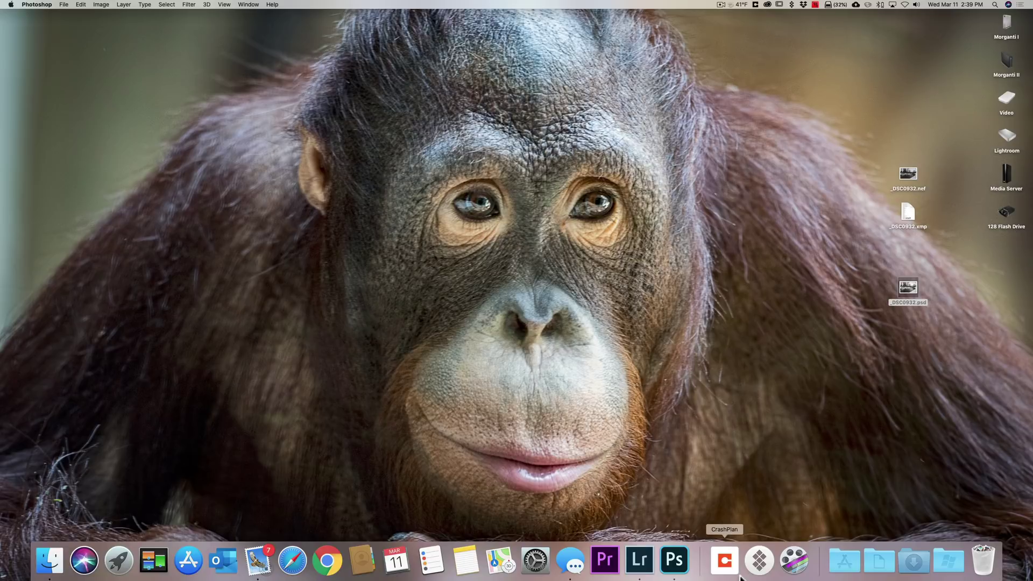
# Step: Switch to Lightroom Classic's Develop module and compare the Basic adjustments of _DSC1057.NEF and _DSC1061.NEF
pyautogui.click(640, 562)
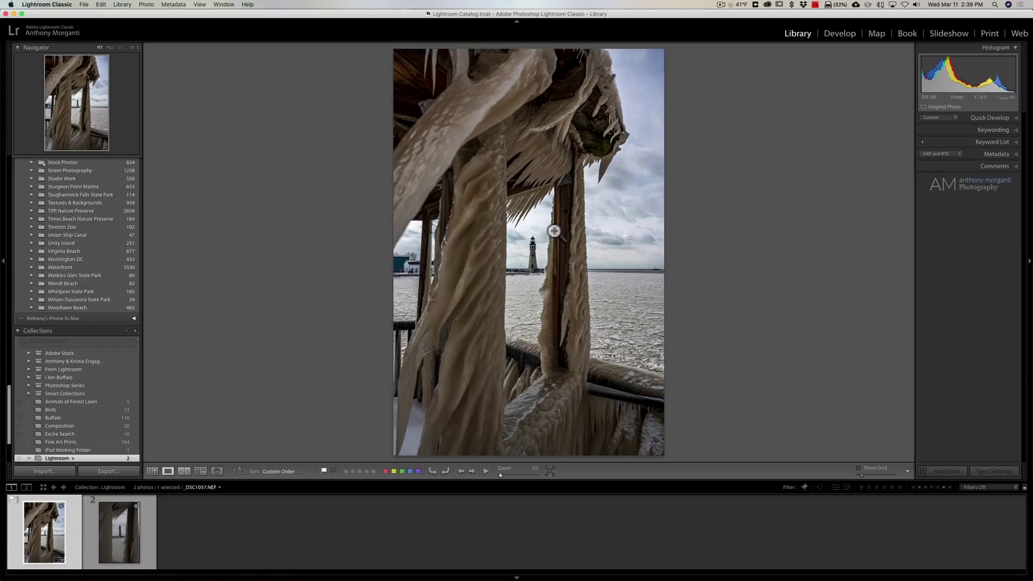
pyautogui.click(834, 33)
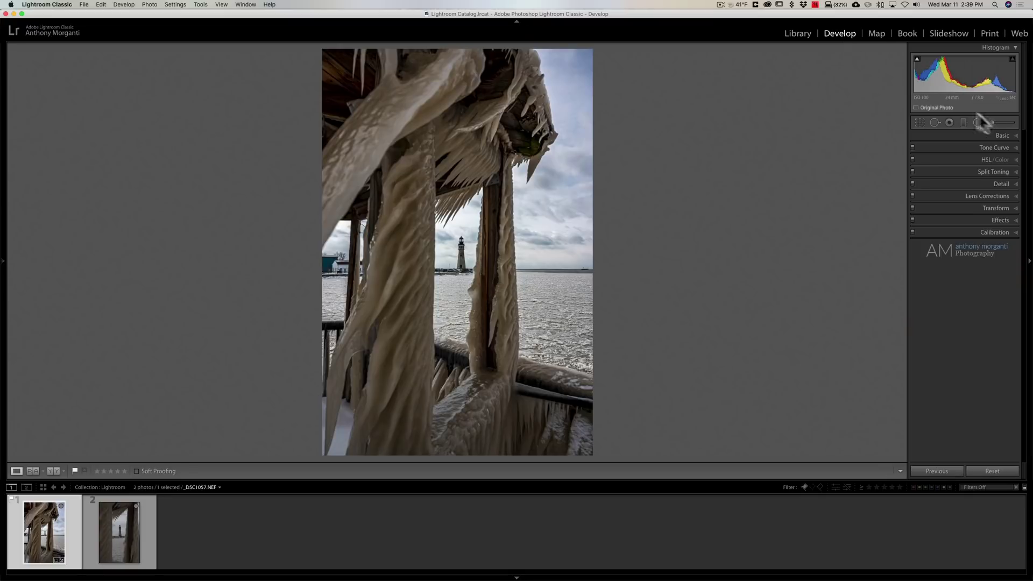
pyautogui.click(1002, 136)
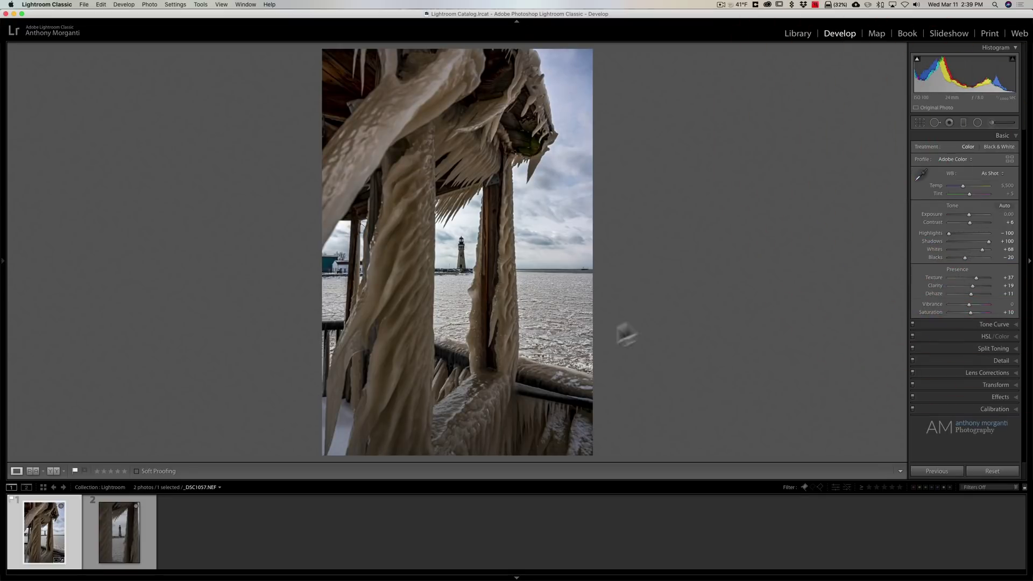
pyautogui.click(120, 538)
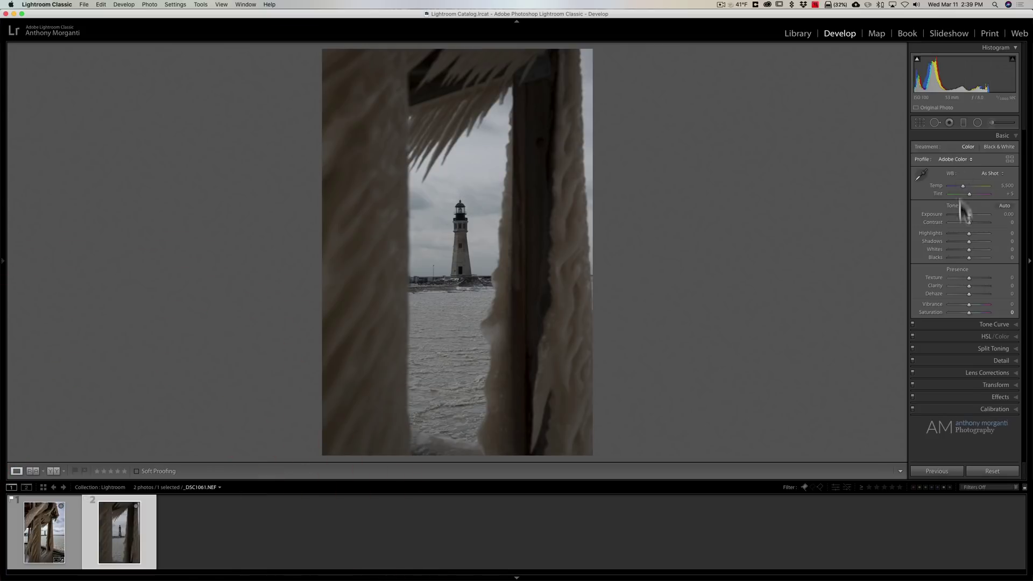
pyautogui.click(1001, 136)
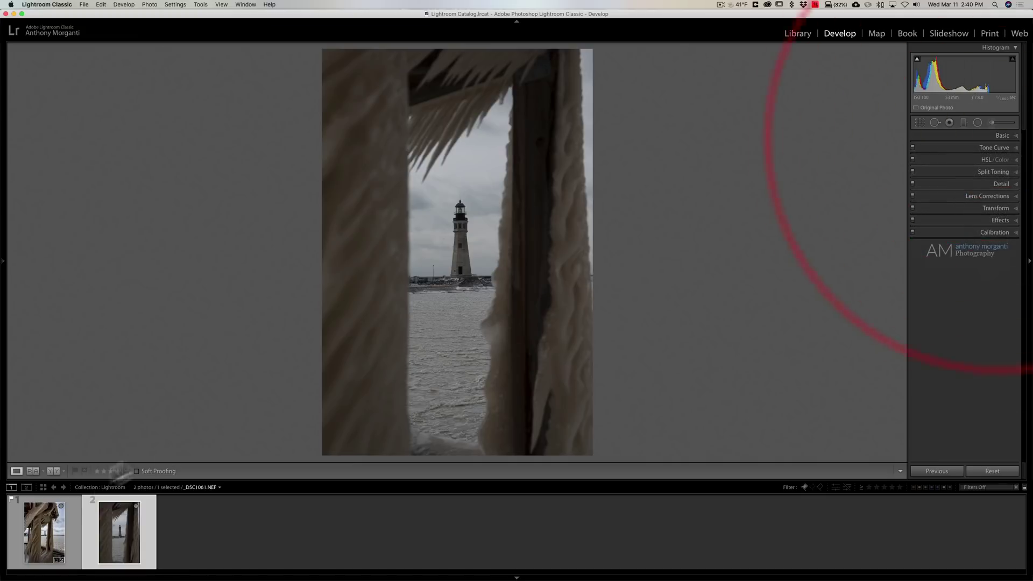
# Step: Send _DSC1057.NEF from Lightroom to Photoshop 2020 for editing, and quit Photoshop while saving the changes
pyautogui.click(43, 538)
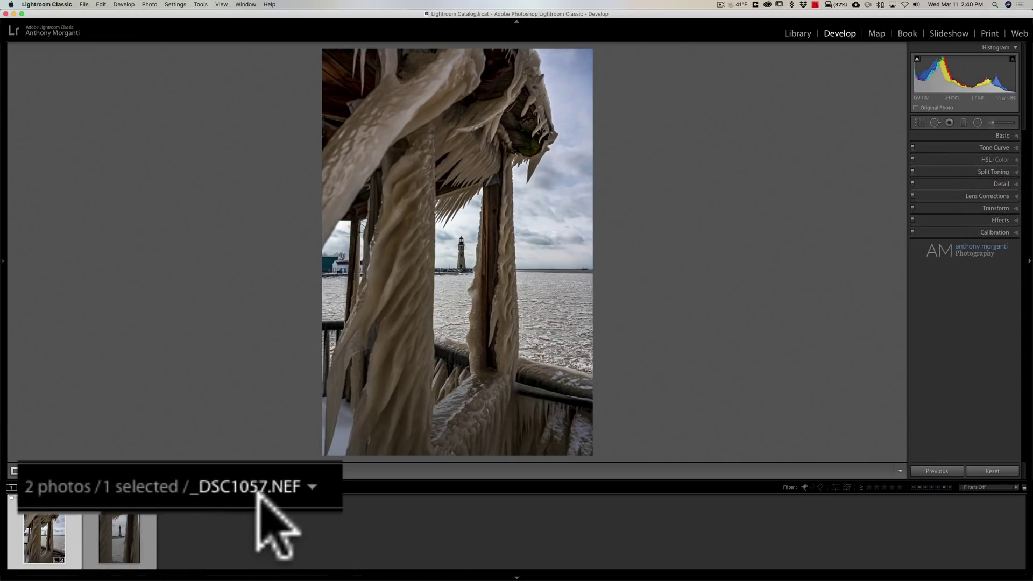
pyautogui.rightClick(519, 166)
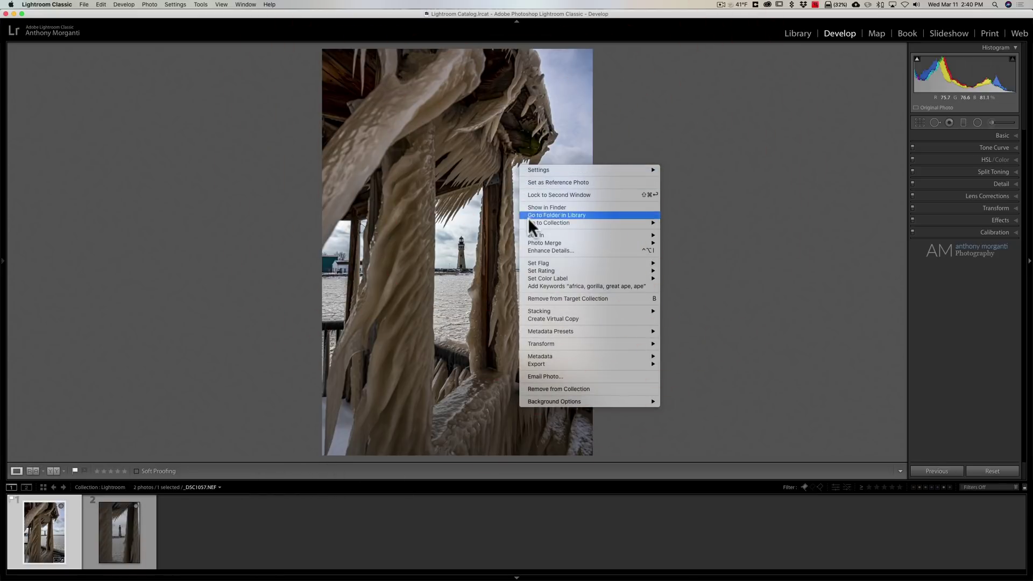
pyautogui.moveTo(532, 231)
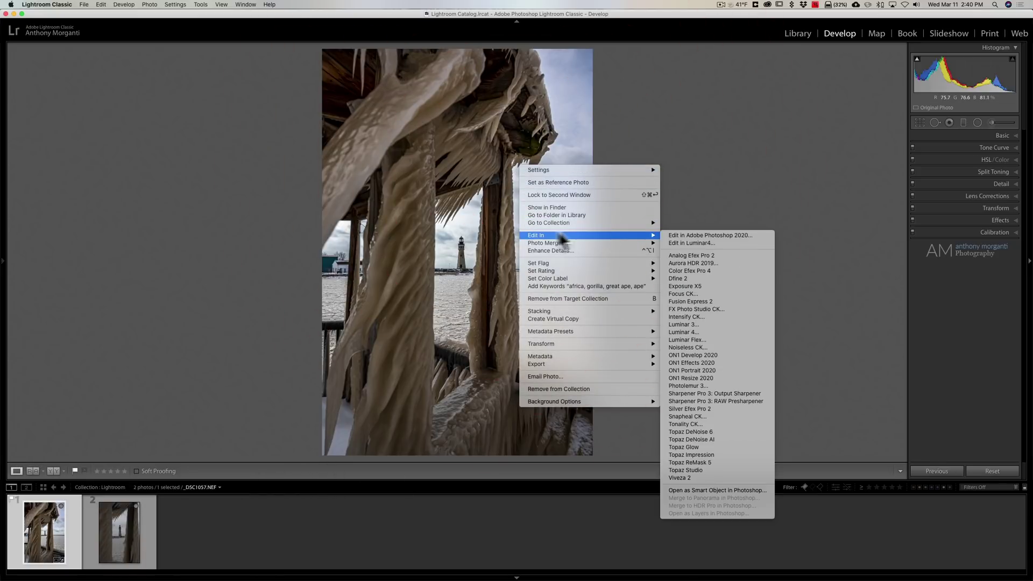
pyautogui.click(695, 235)
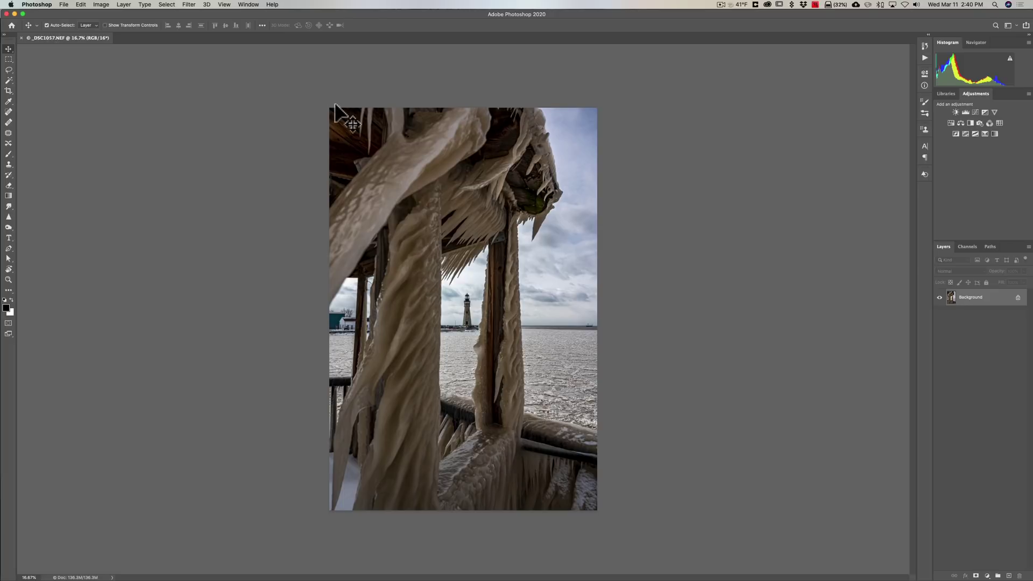
pyautogui.press('super')
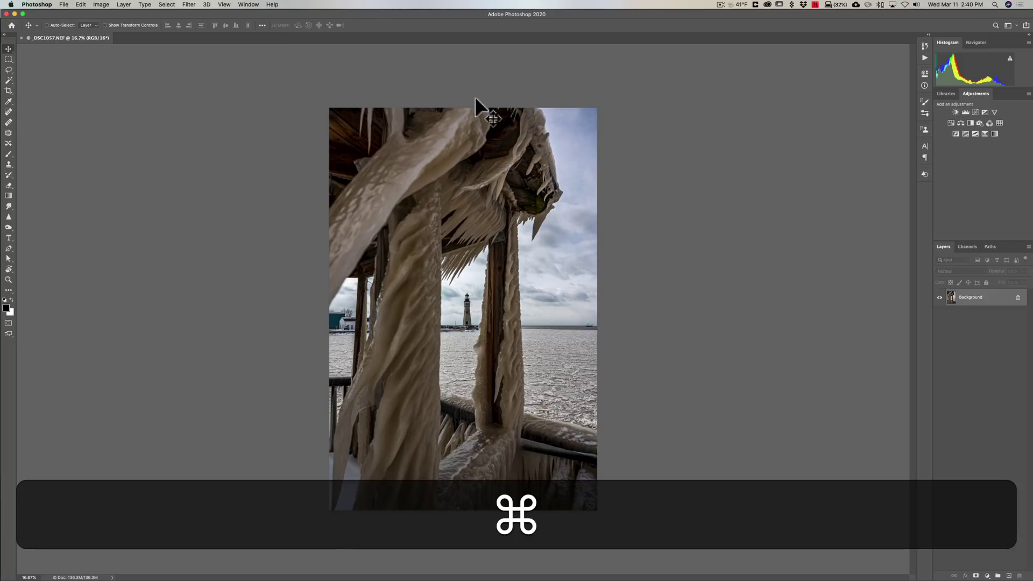
pyautogui.press('super+q')
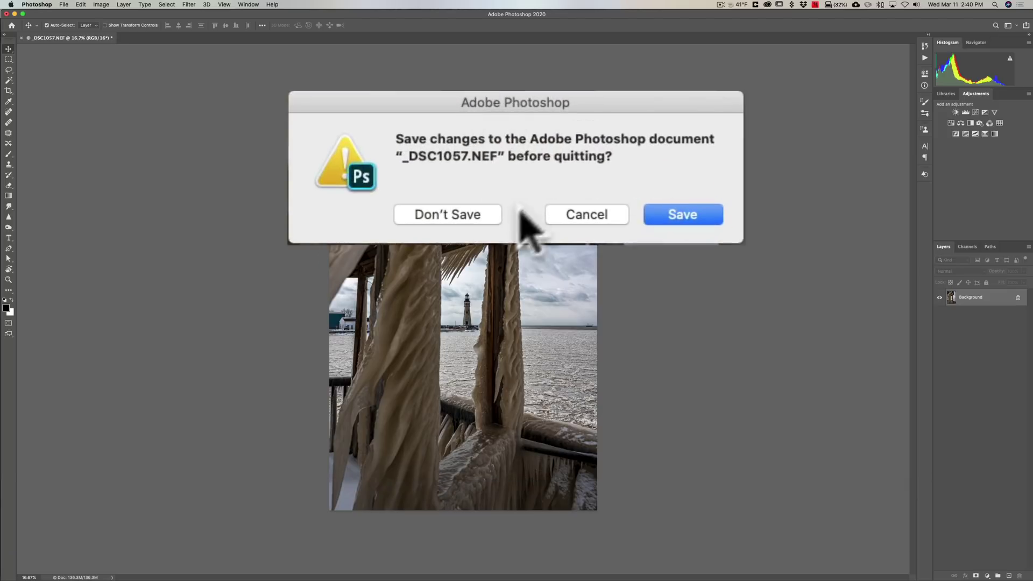
pyautogui.click(688, 212)
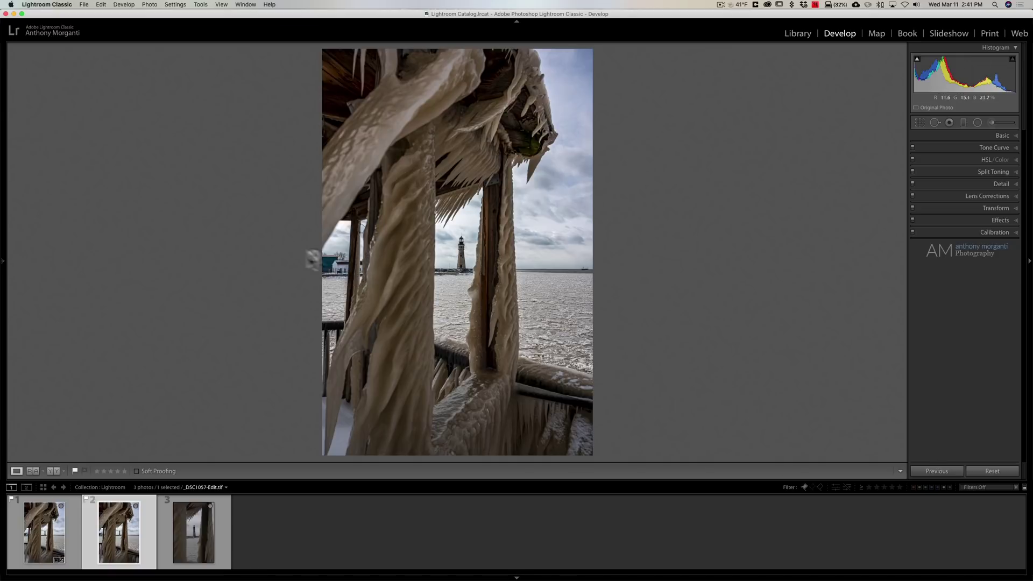
# Step: Reselect the raw _DSC1057.NEF and set the external editing file format for Photoshop 2020 to PSD in Lightroom's preferences
pyautogui.click(47, 530)
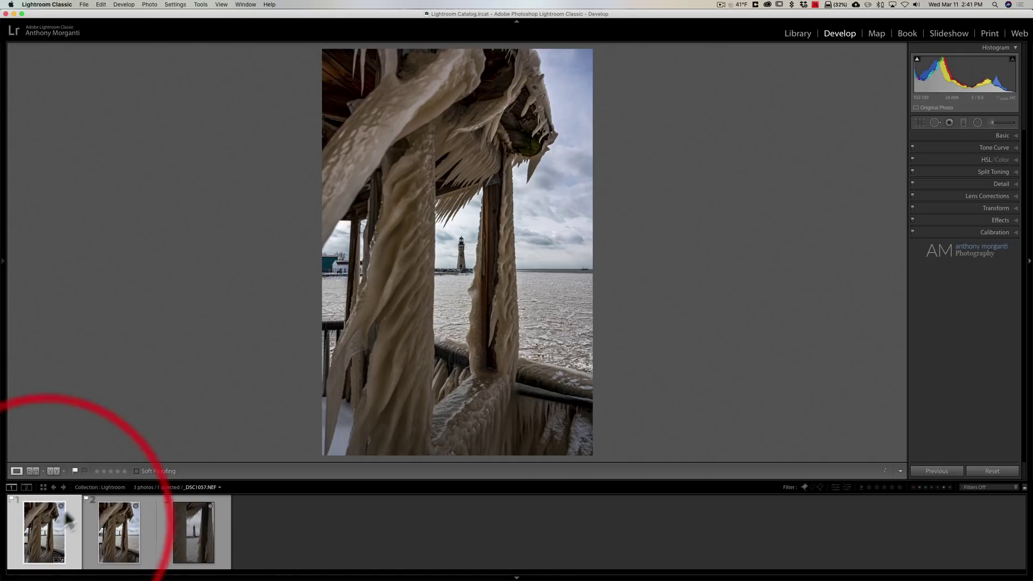
pyautogui.click(66, 3)
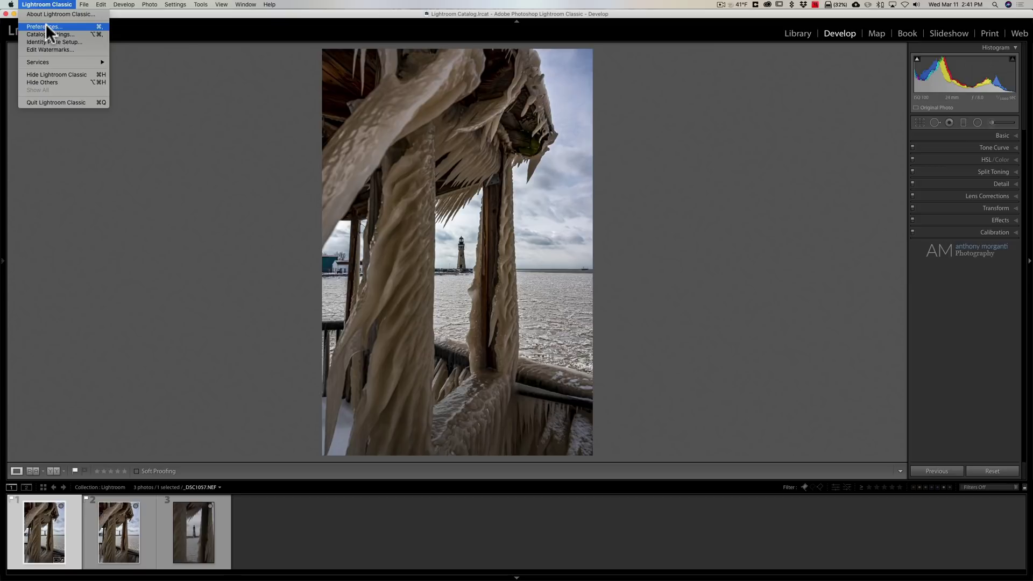
pyautogui.click(45, 26)
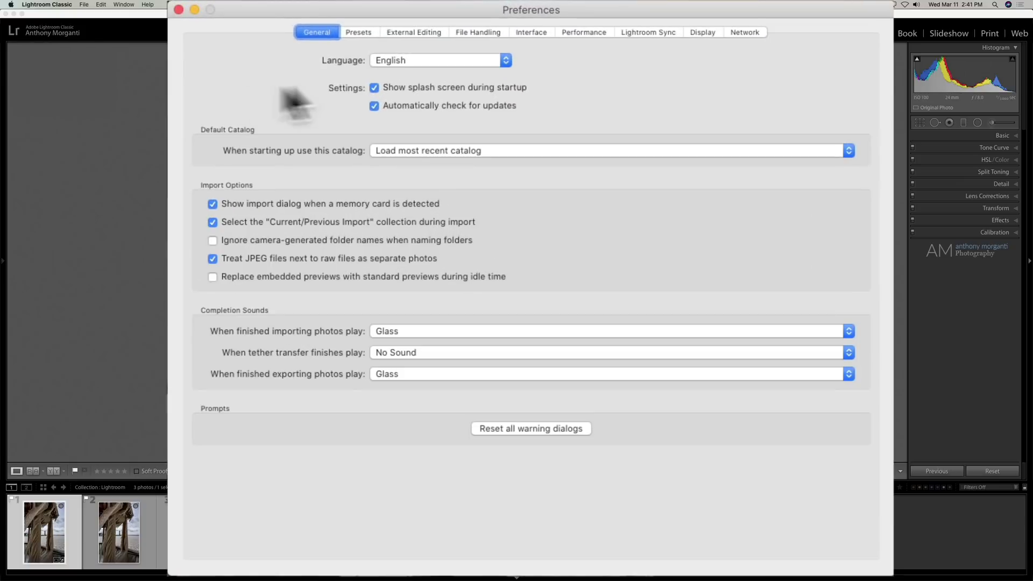
pyautogui.click(402, 33)
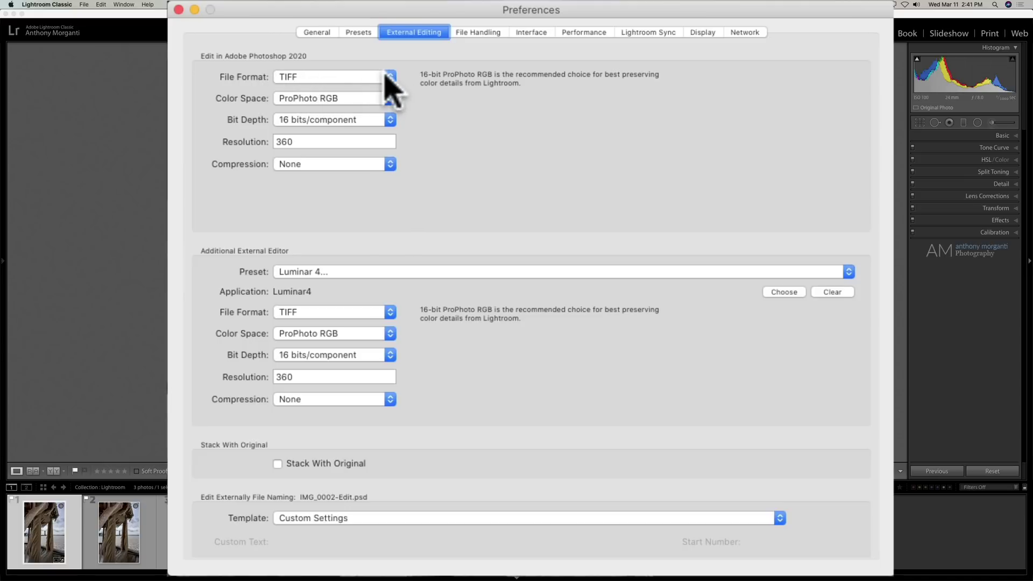
pyautogui.click(347, 77)
pyautogui.click(356, 89)
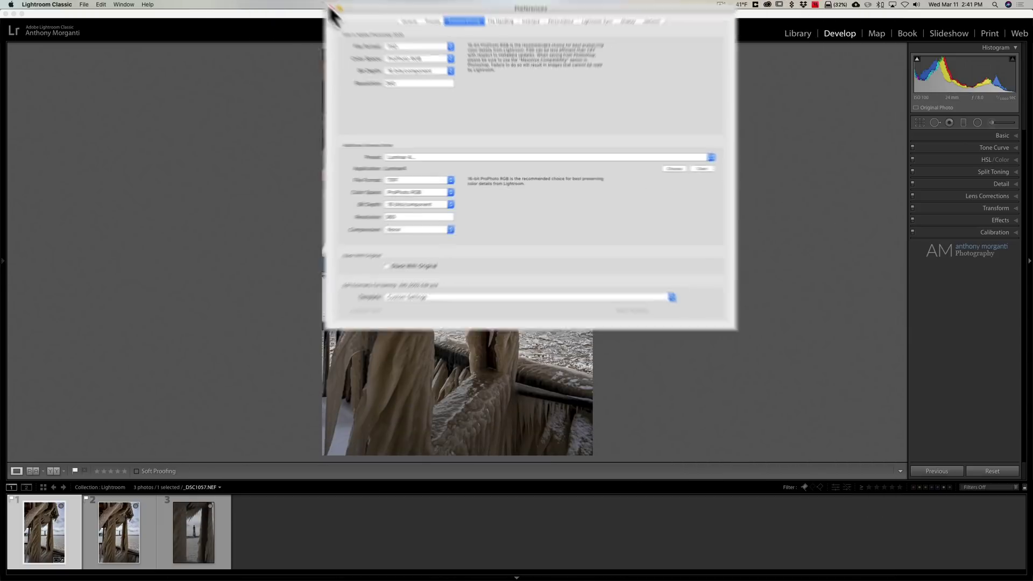
pyautogui.click(349, 22)
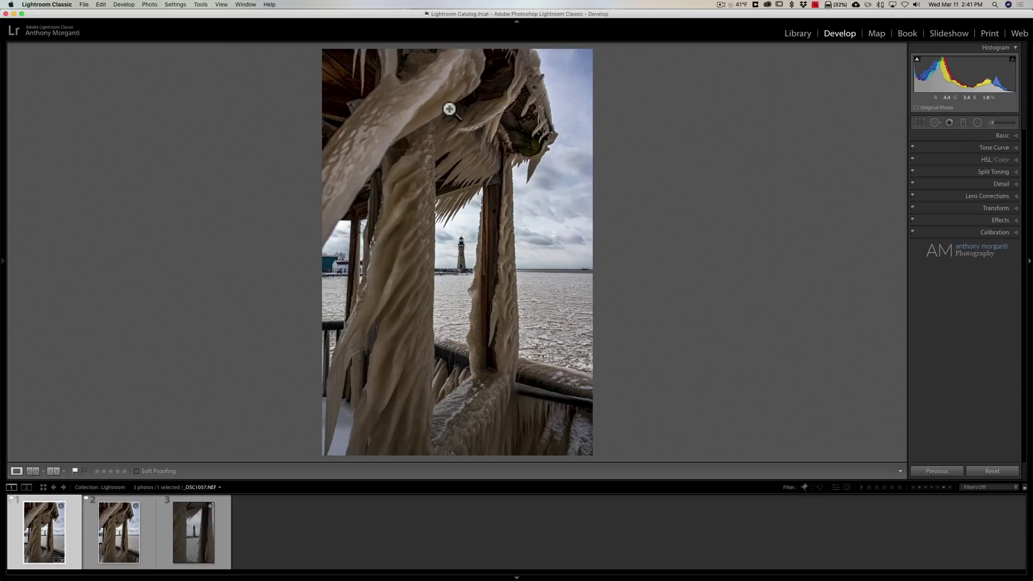
# Step: Send _DSC1057.NEF to Photoshop 2020 again, and compare the _DSC1057-Edit.tif and _DSC1057-Edit.psd copies in Lightroom
pyautogui.rightClick(449, 107)
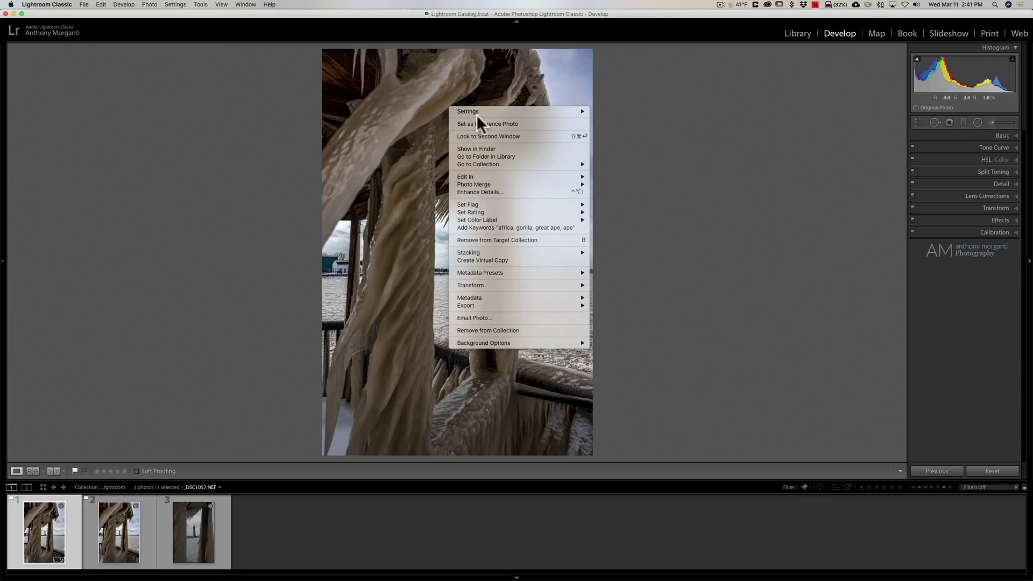
pyautogui.moveTo(531, 178)
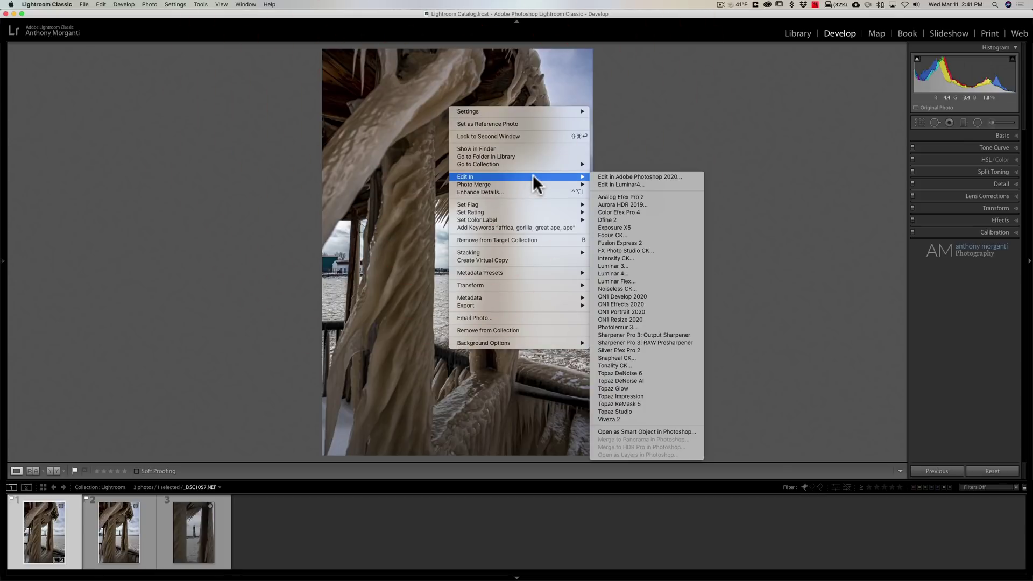
pyautogui.click(637, 176)
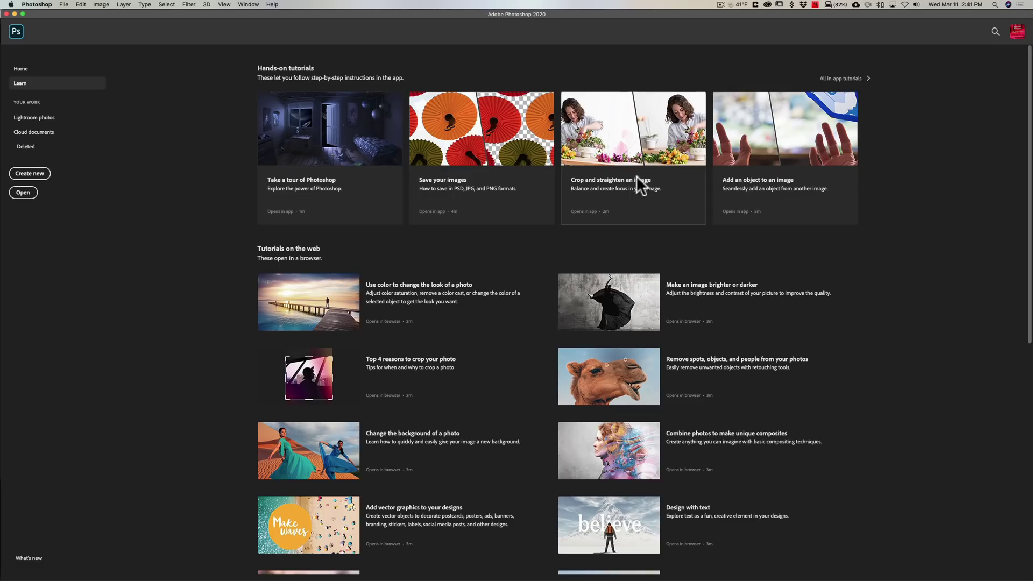
pyautogui.click(636, 177)
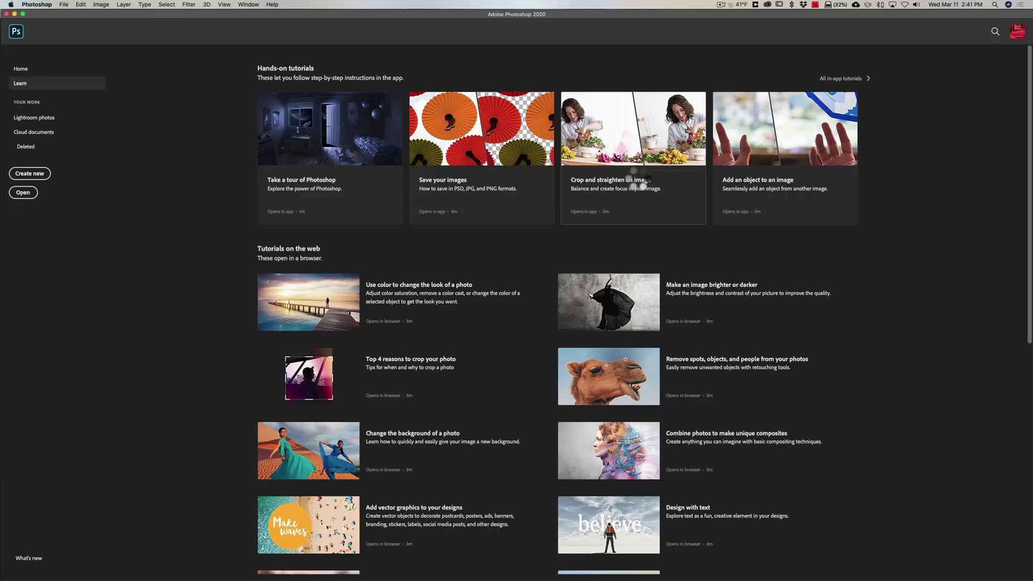
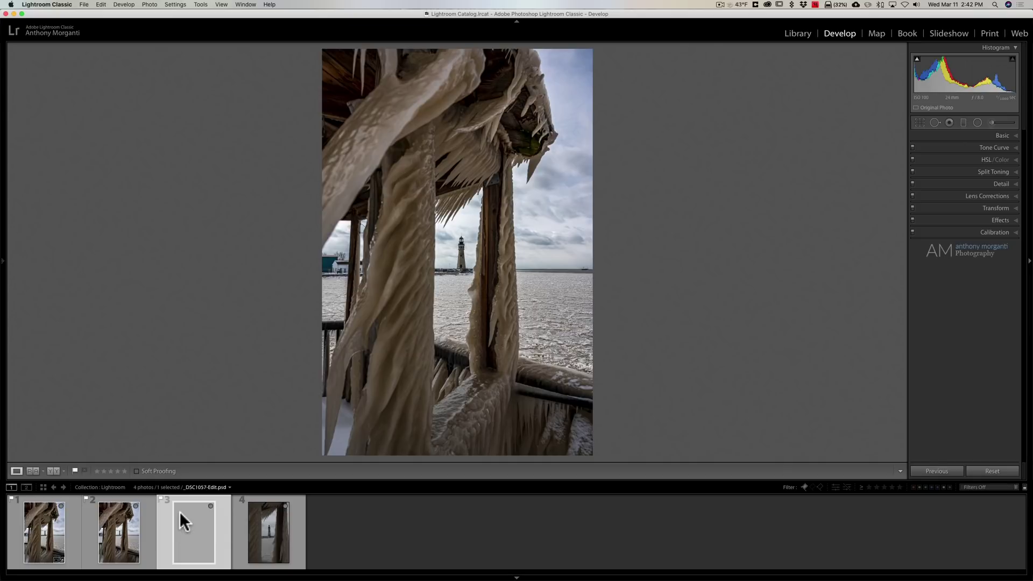
pyautogui.click(132, 514)
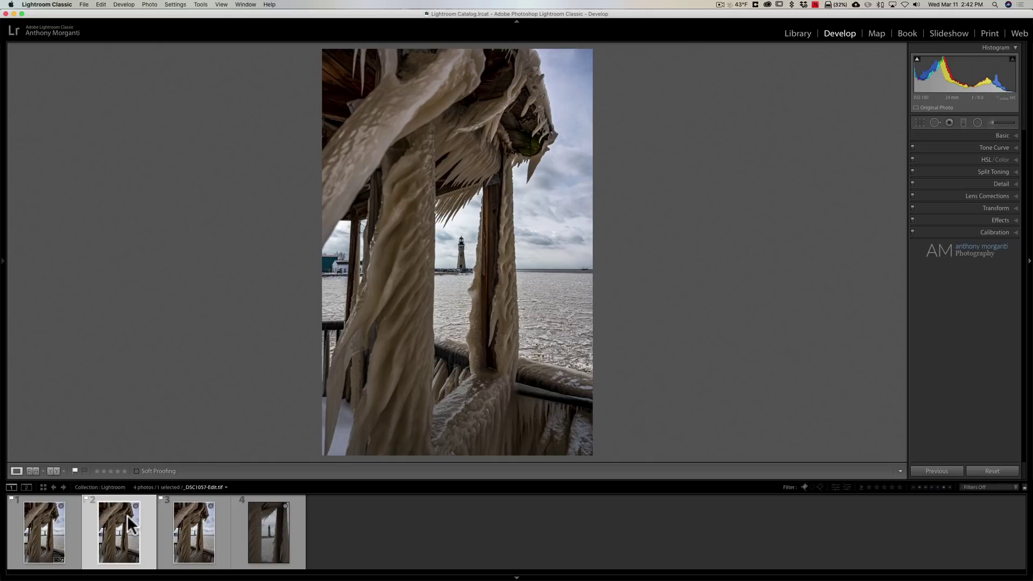
pyautogui.click(195, 530)
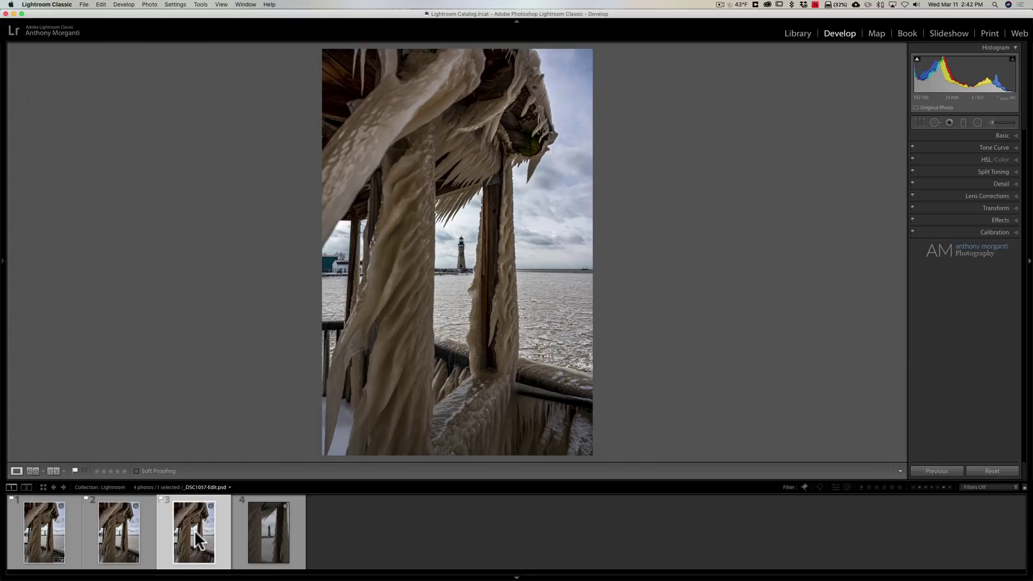
# Step: Send the unedited lighthouse photo _DSC1061.NEF from Lightroom to Photoshop 2020 for editing
pyautogui.click(280, 529)
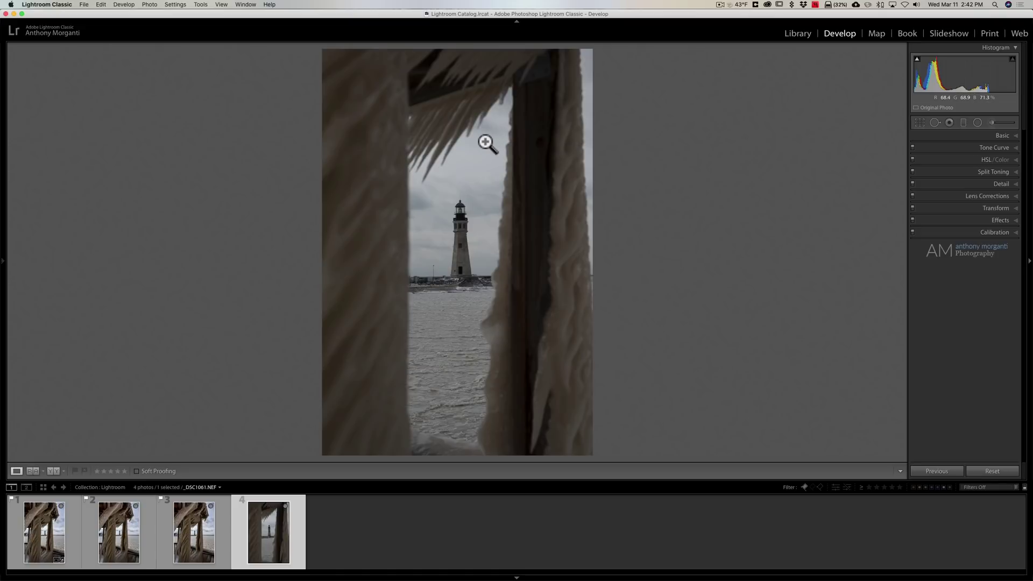
pyautogui.rightClick(485, 144)
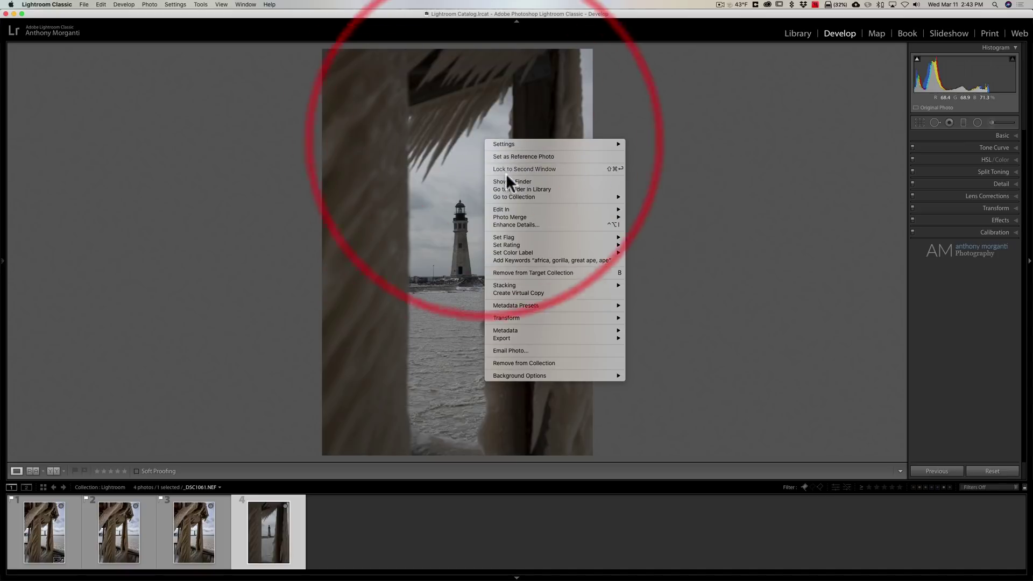
pyautogui.moveTo(600, 211)
pyautogui.click(653, 209)
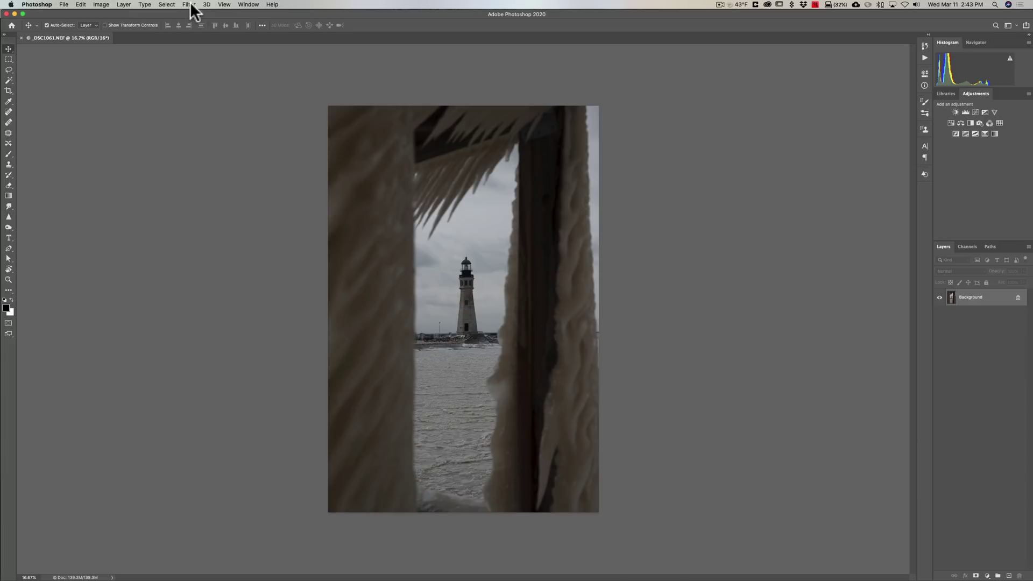
# Step: Duplicate the background layer of the lighthouse photo and run the Camera Raw Filter on the copy, accepting its default settings
pyautogui.press('super+j')
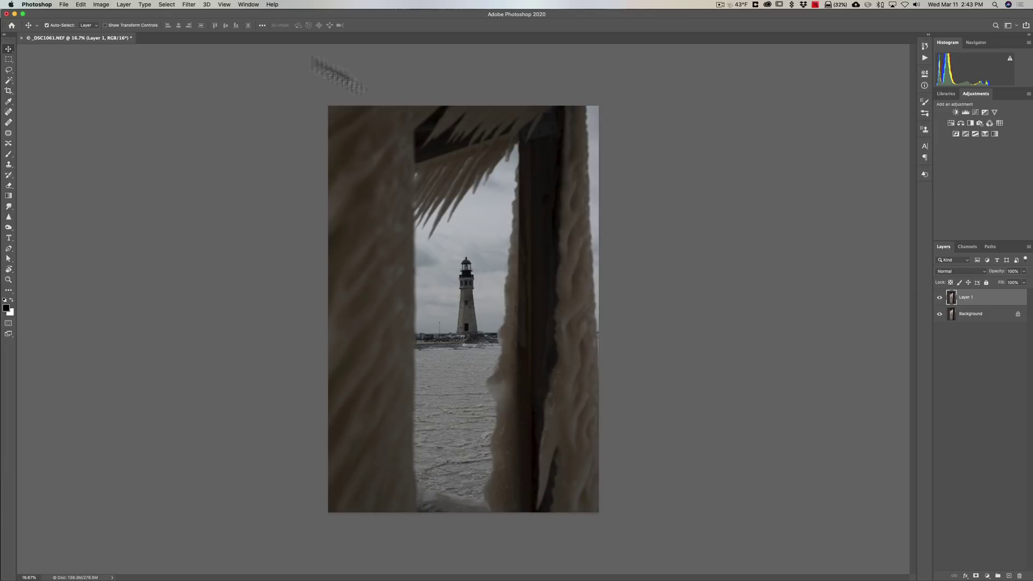
pyautogui.click(188, 4)
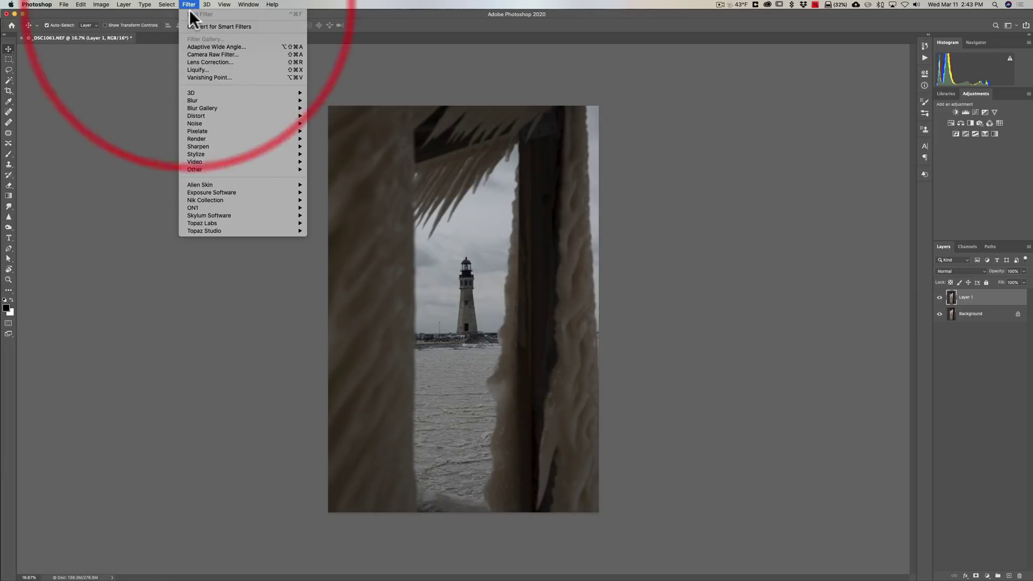
pyautogui.moveTo(239, 125)
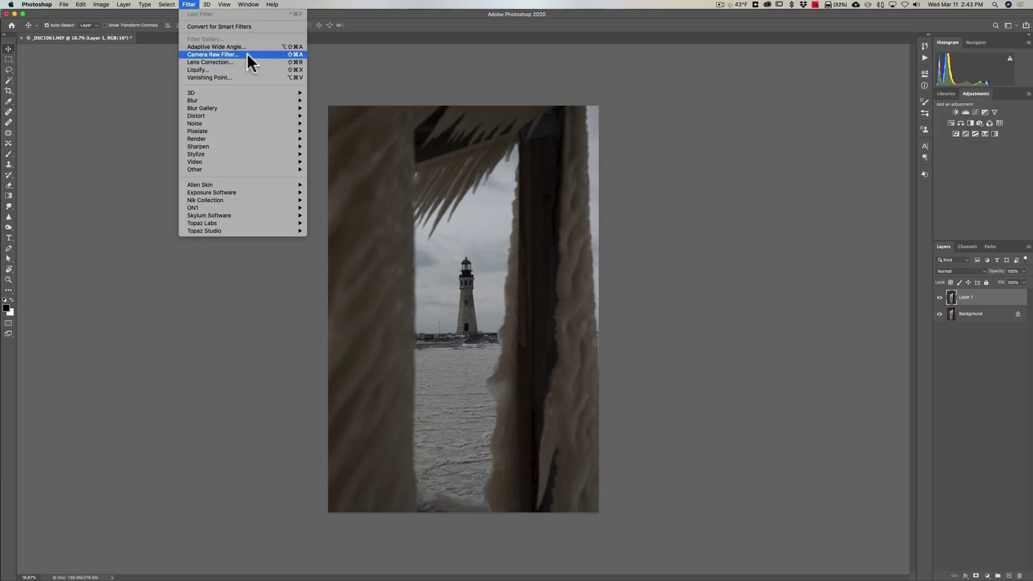
pyautogui.click(247, 54)
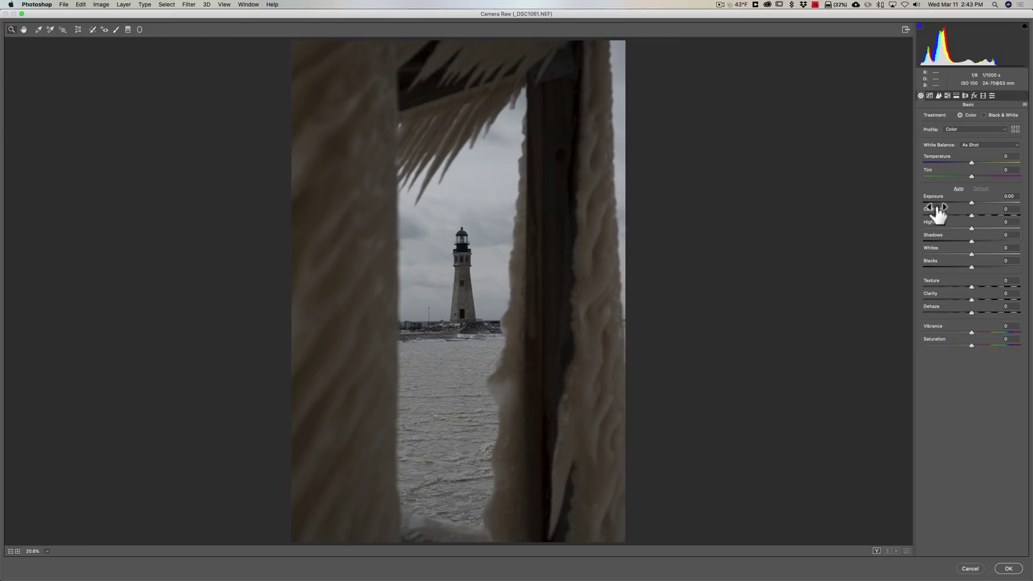
pyautogui.click(1008, 568)
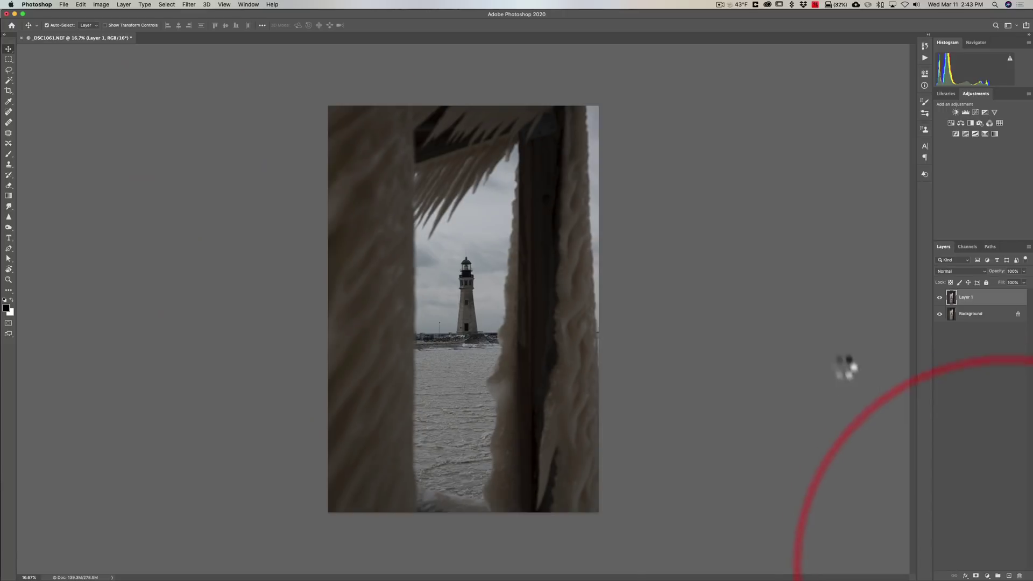